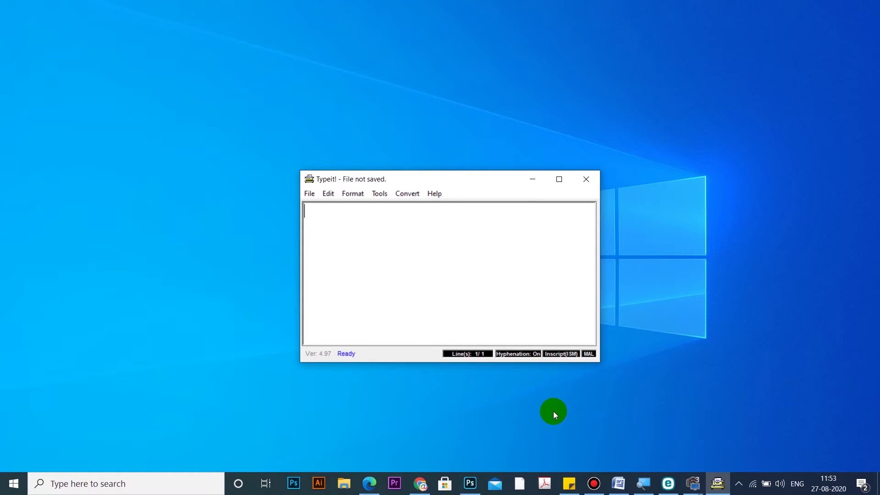
# Step: Write the sentence "മലയാളം ടൈപ്പ് ചെയ്യാൻ വേണ്ടി കണ്ടെത്തിയ ആപ്ലിക്കേഷൻ" in the blank document
pyautogui.write('മലയാളം')
pyautogui.write(' ടൈപ്പ് ചെയ്യാൻ വേണ്ട')
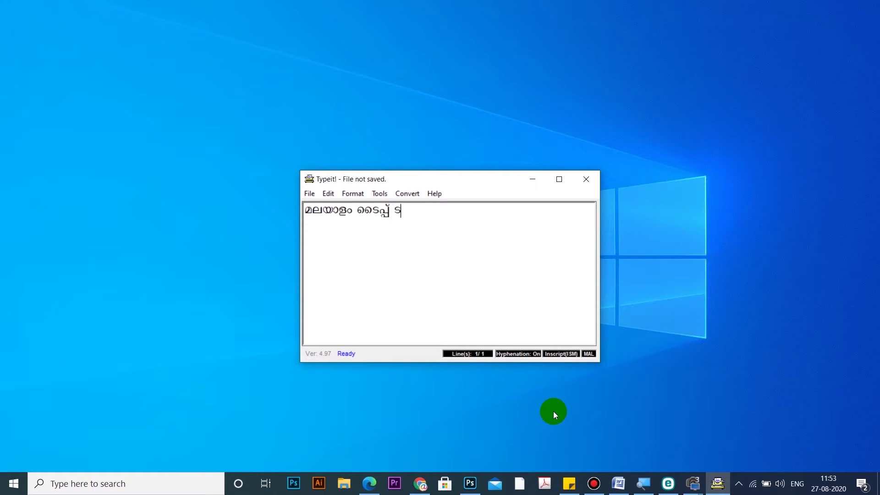
pyautogui.write('ി കണ്ടെത്തിയ ആപ്ലിക്കേഷൻ')
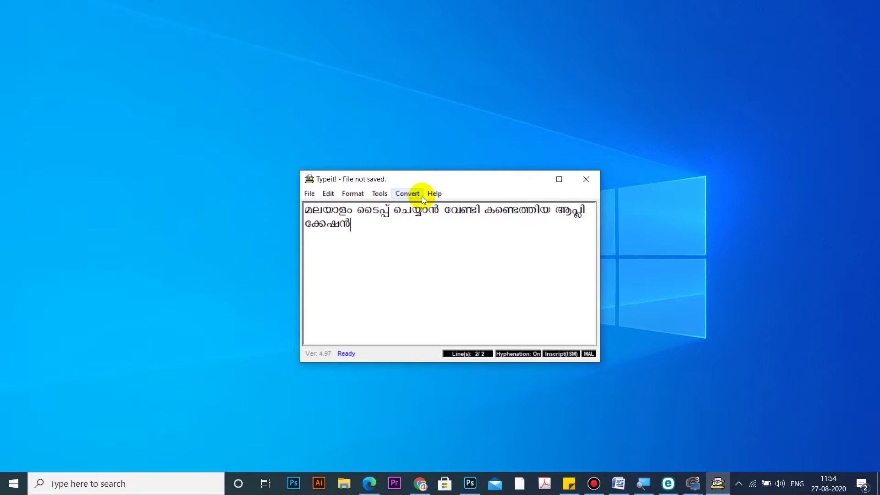
# Step: View the Inscript (ISM) keyboard layout in the help
pyautogui.click(420, 193)
pyautogui.moveTo(434, 193)
pyautogui.moveTo(474, 222)
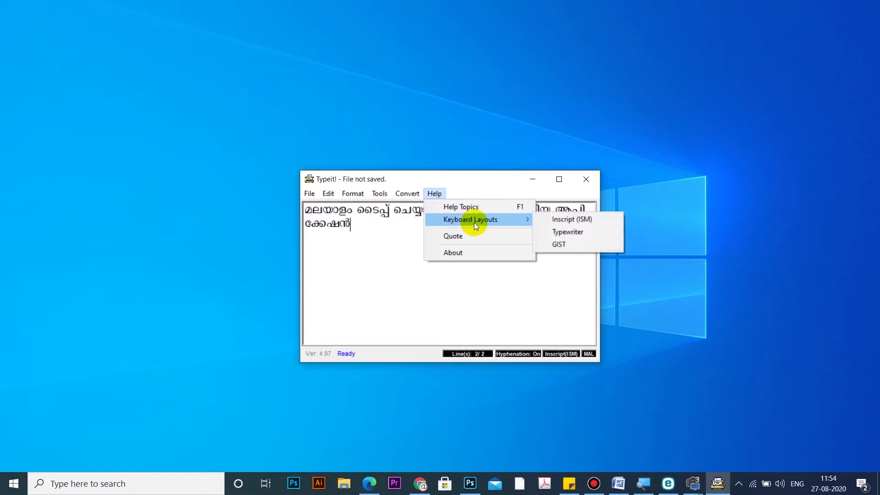
pyautogui.click(562, 223)
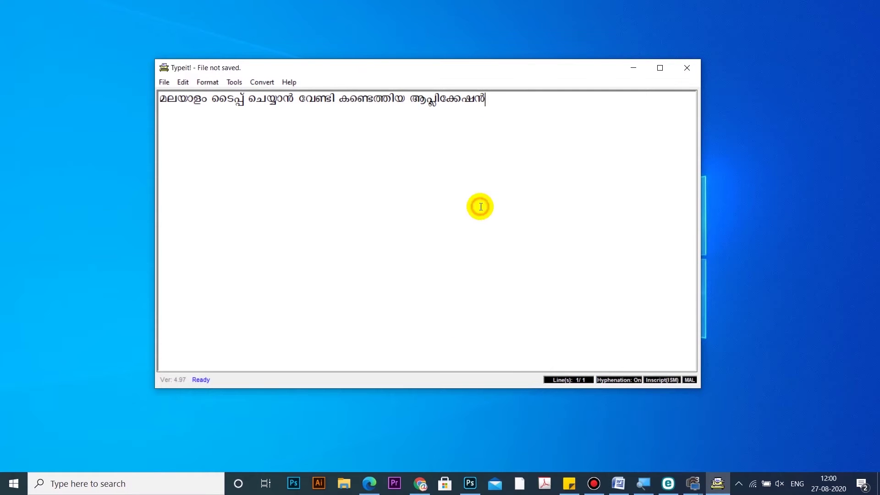
# Step: Copy the Malayalam sentence and paste it in Photoshop into a new text box about 6.9 by 2.34 in, replacing the placeholder text
pyautogui.hotkey('ctrl', 'shift', 'c')
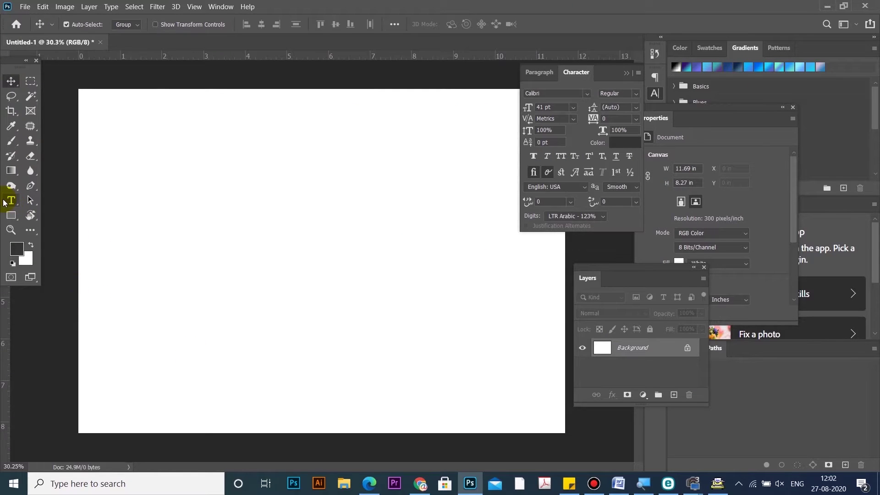
pyautogui.click(10, 201)
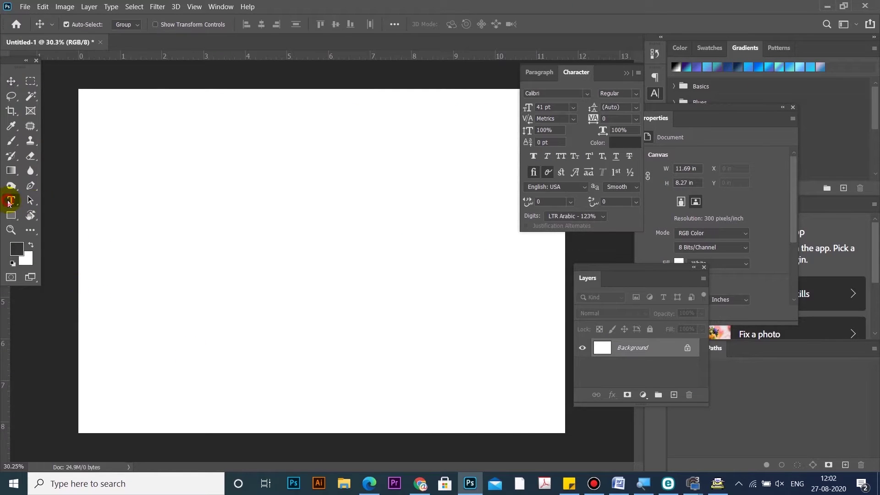
pyautogui.moveTo(174, 193); pyautogui.dragTo(459, 288)
pyautogui.press('Escape')
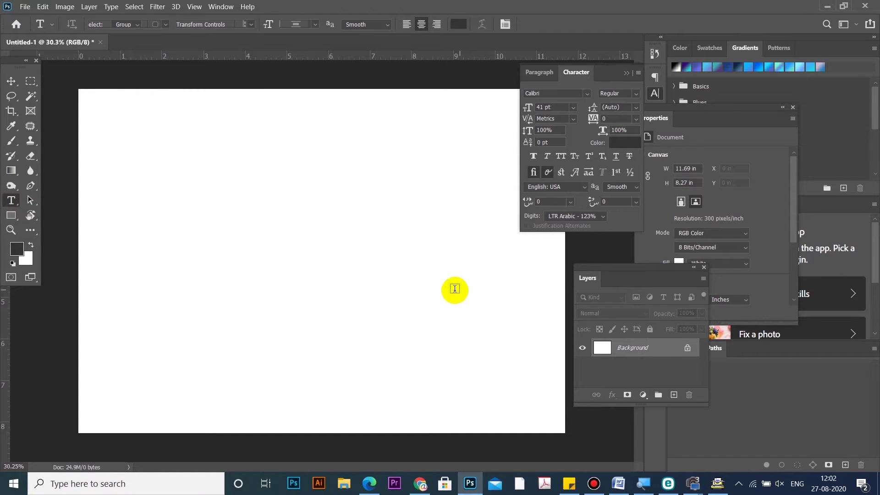
pyautogui.click(417, 275)
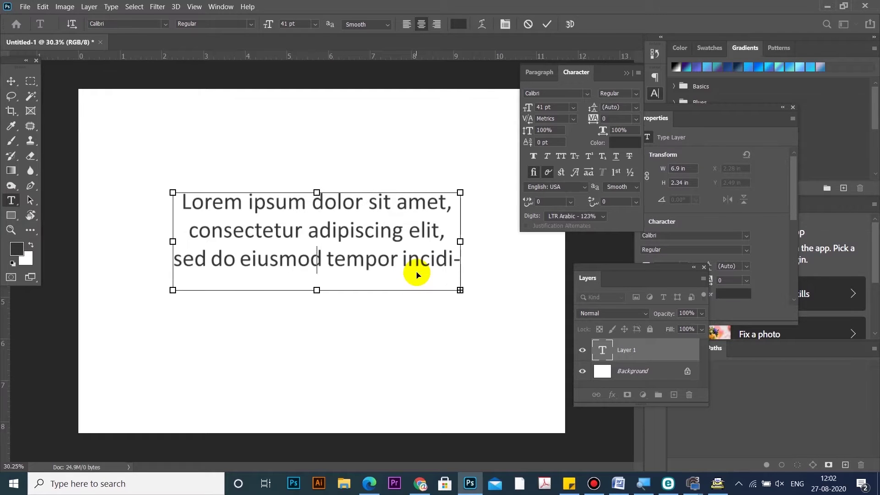
pyautogui.hotkey('ctrl', 'a')
pyautogui.hotkey('ctrl', 'v')
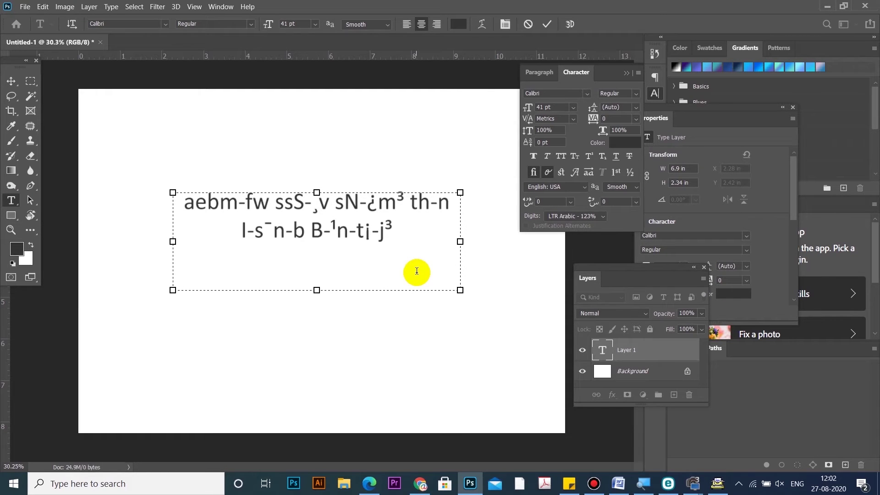
# Step: Set the font of all the pasted text to ML-TTRevathi Normal and commit the text edit
pyautogui.moveTo(417, 271); pyautogui.dragTo(9, 133)
pyautogui.click(115, 24)
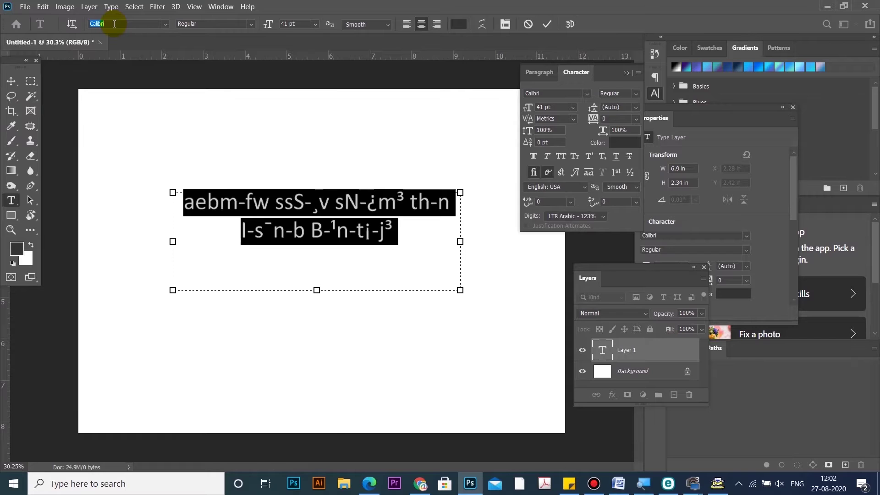
pyautogui.write('ml-tt')
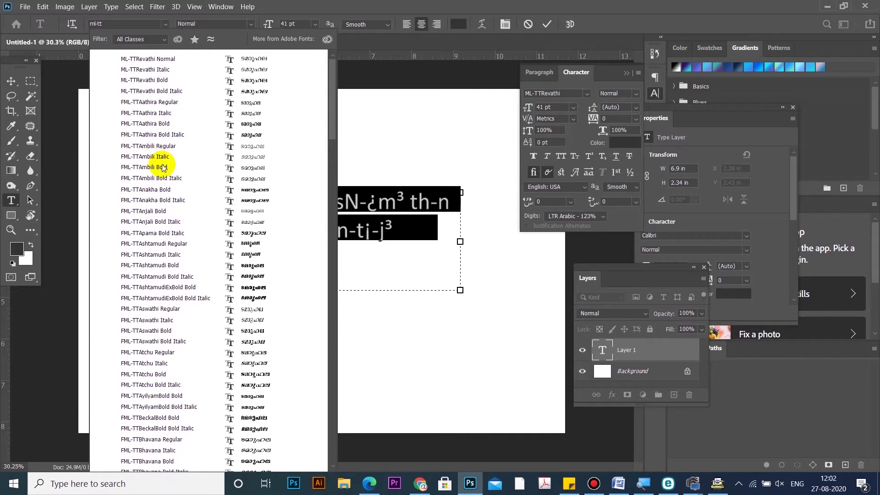
pyautogui.click(174, 63)
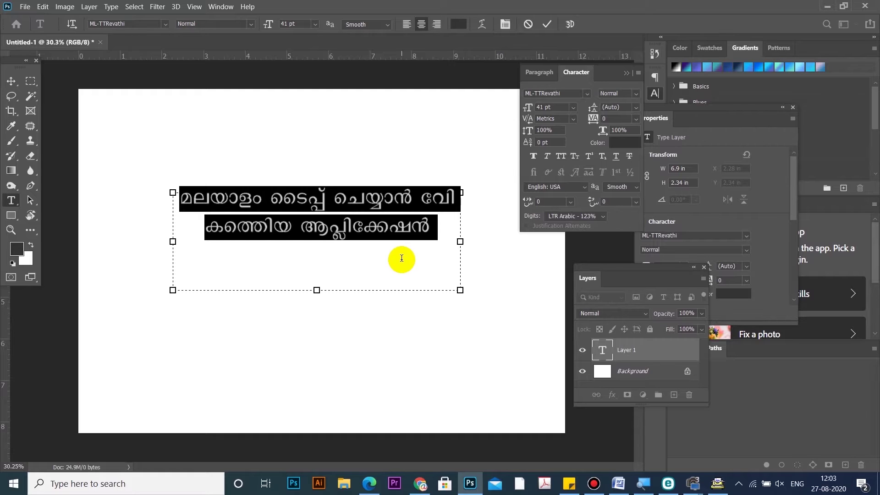
pyautogui.hotkey('ctrl', 'Return')
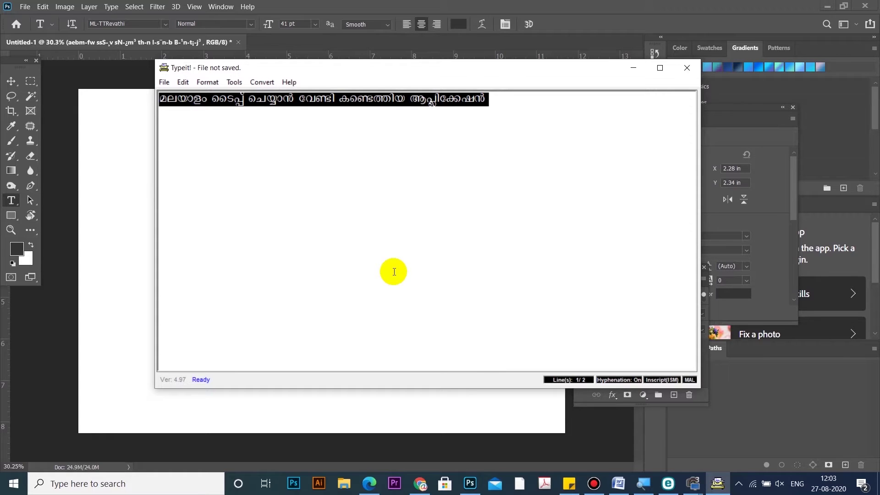
# Step: Copy the selected Typeit sentence in FML format and replace the entire Photoshop text box content with it
pyautogui.click(262, 82)
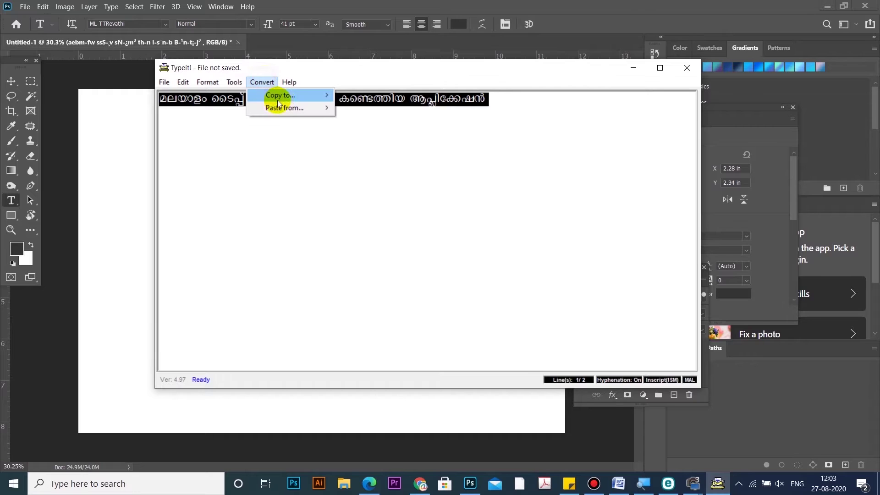
pyautogui.moveTo(281, 98)
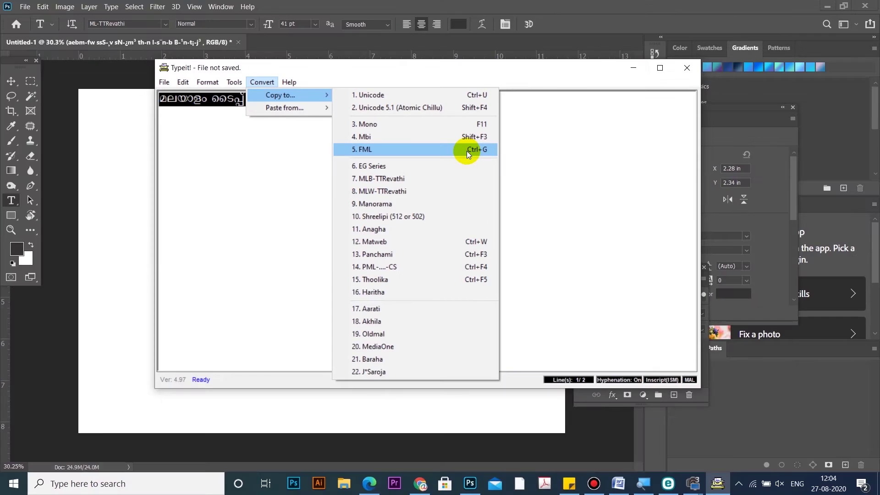
pyautogui.click(468, 153)
pyautogui.click(139, 205)
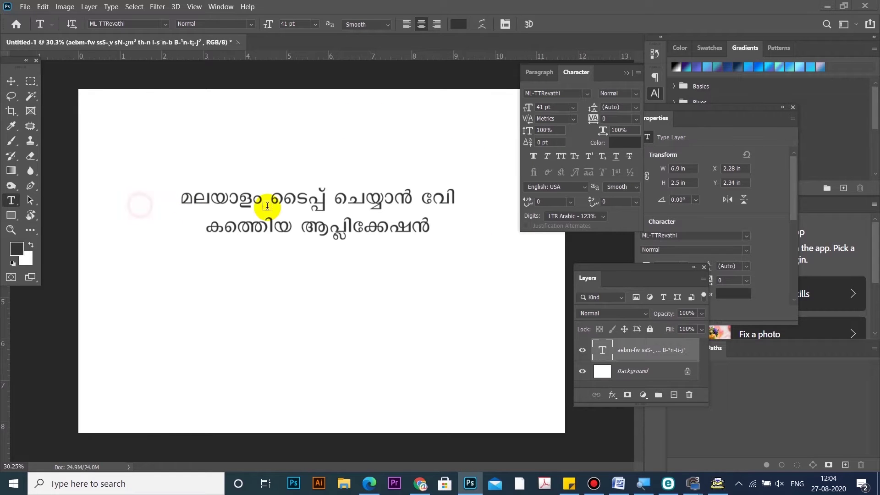
pyautogui.click(268, 206)
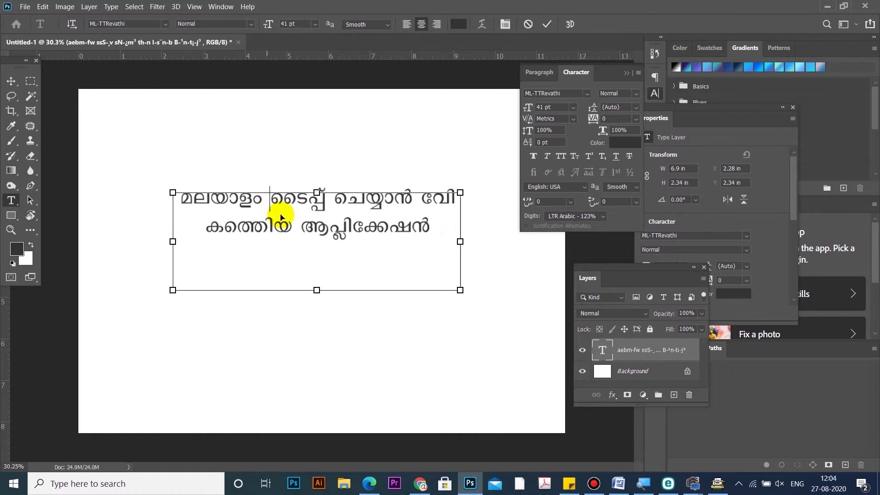
pyautogui.hotkey('ctrl', 'a')
pyautogui.click(438, 231)
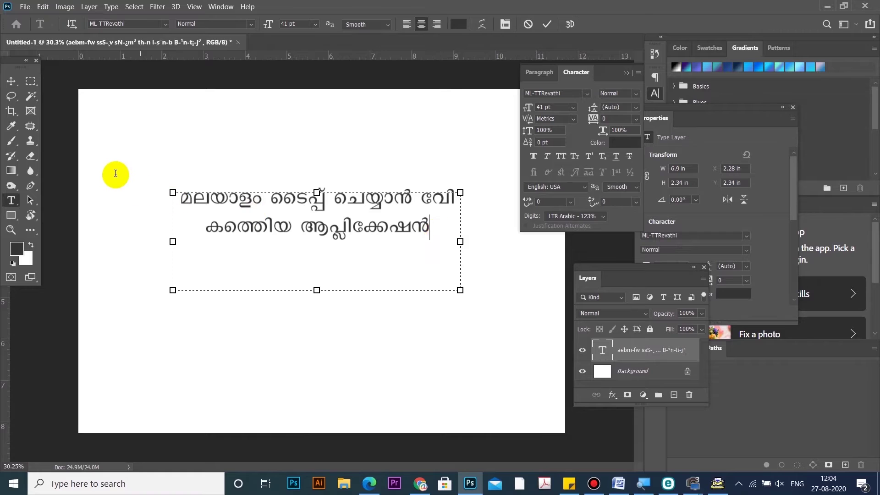
pyautogui.hotkey('ctrl', 'a')
pyautogui.press('Right')
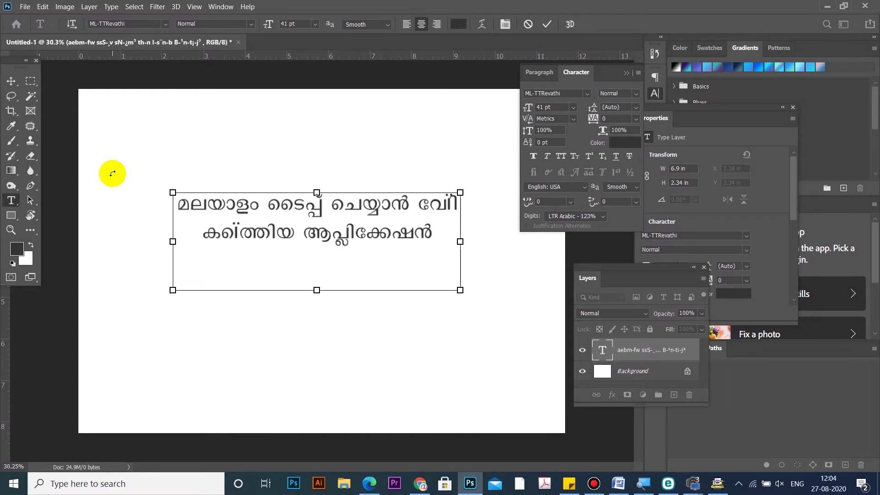
# Step: Set the font of the entire text box to FML-TTRevathi Regular and commit the text edit
pyautogui.hotkey('ctrl', 'a')
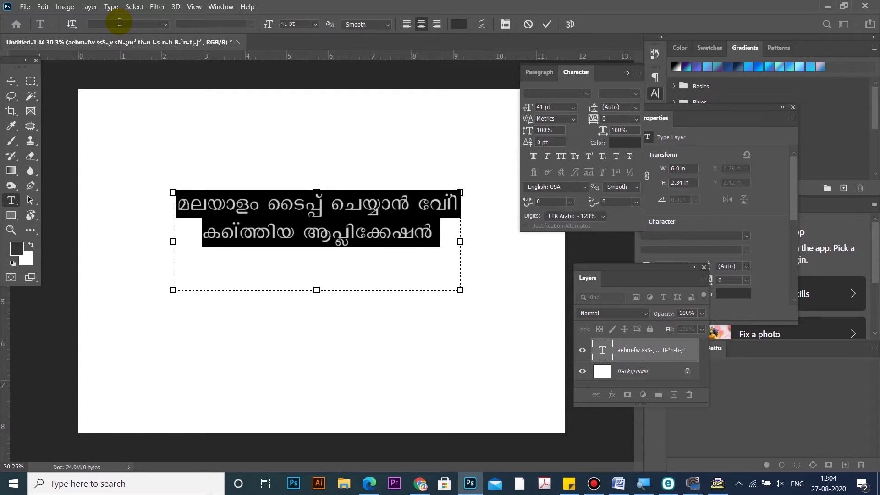
pyautogui.write('fm')
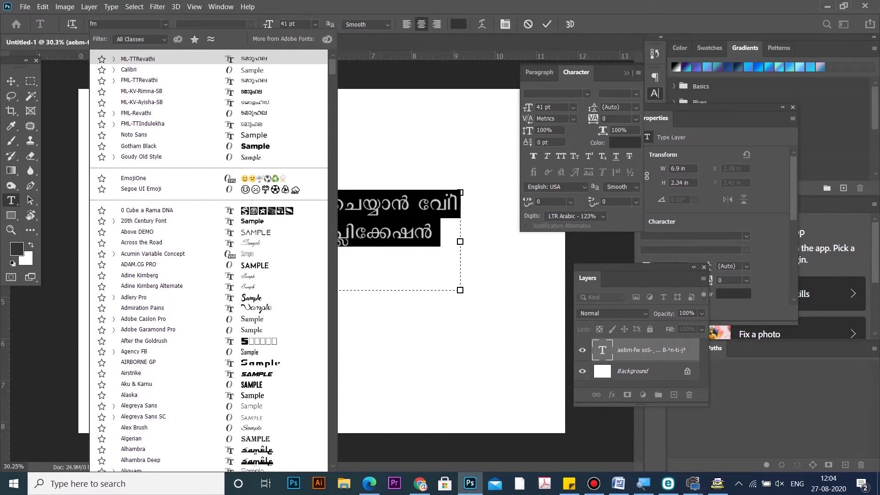
pyautogui.write('l-tt')
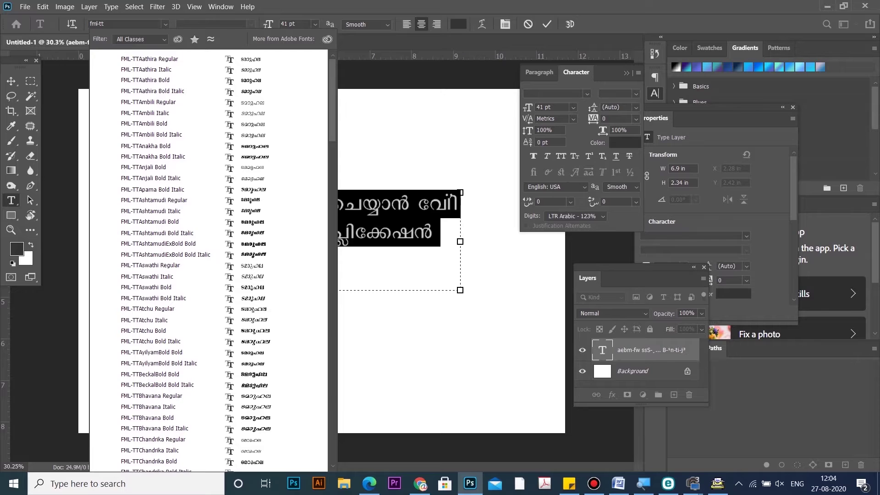
pyautogui.write('re')
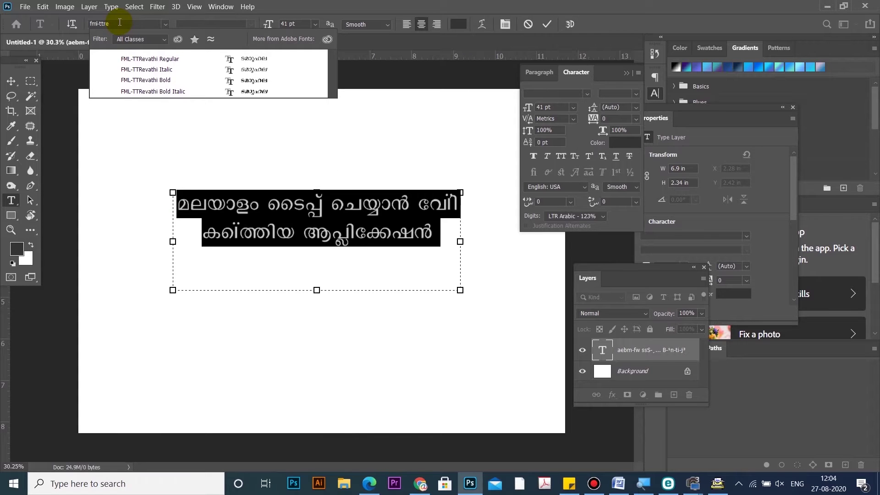
pyautogui.click(169, 60)
pyautogui.click(428, 239)
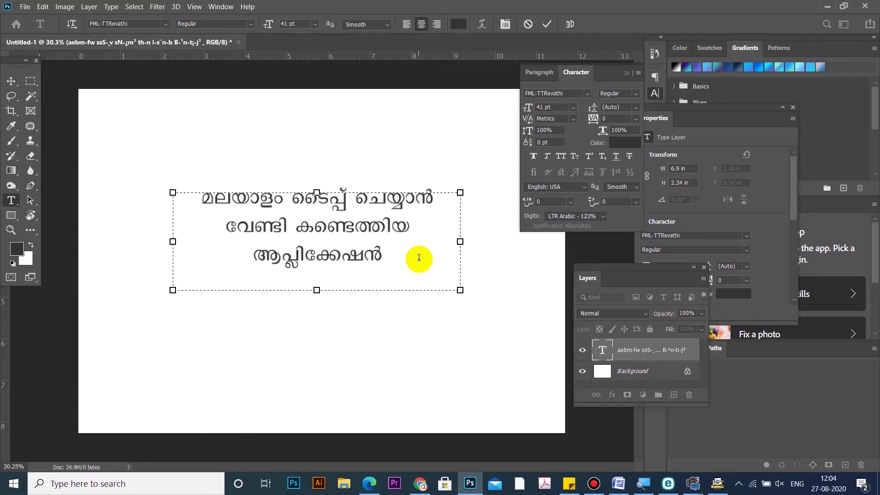
pyautogui.hotkey('ctrl', 'Return')
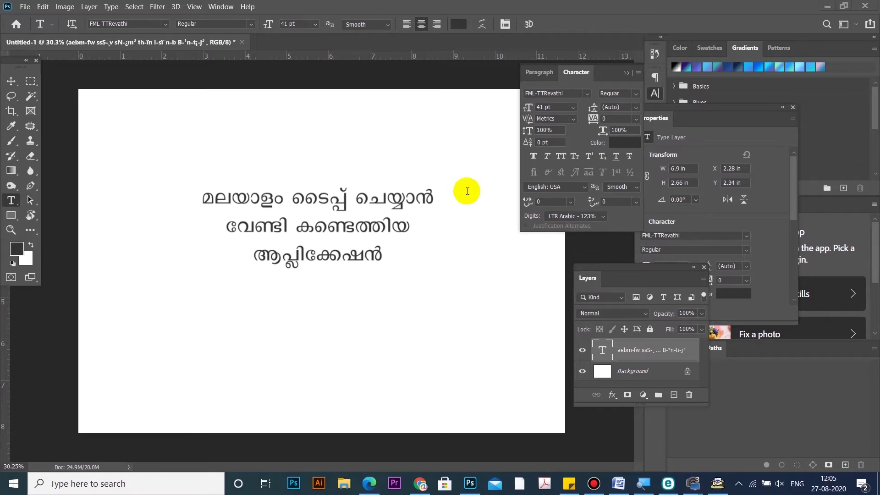
# Step: Switch to Typeit and replace the conjunct ണ്ട with the @ character in both വേണ്ടി and കണ്ടെത്തിയ
pyautogui.click(717, 484)
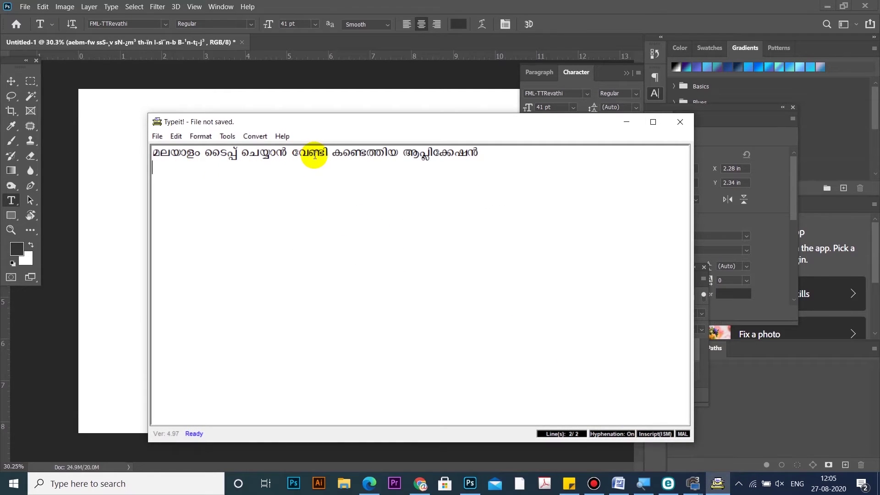
pyautogui.moveTo(324, 153); pyautogui.dragTo(308, 153)
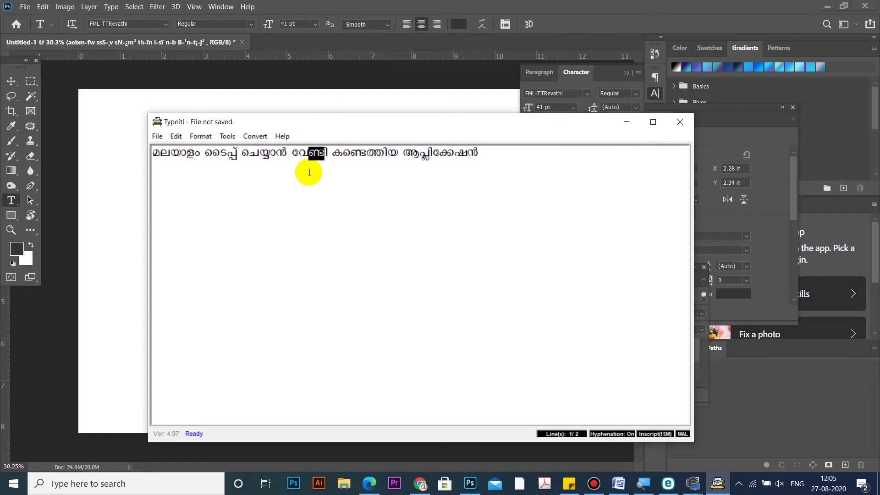
pyautogui.write('മ')
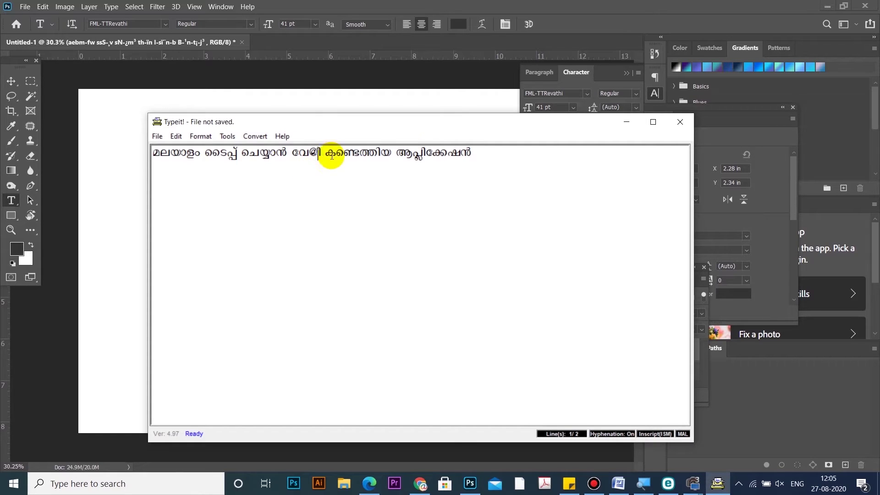
pyautogui.moveTo(360, 153); pyautogui.dragTo(345, 153)
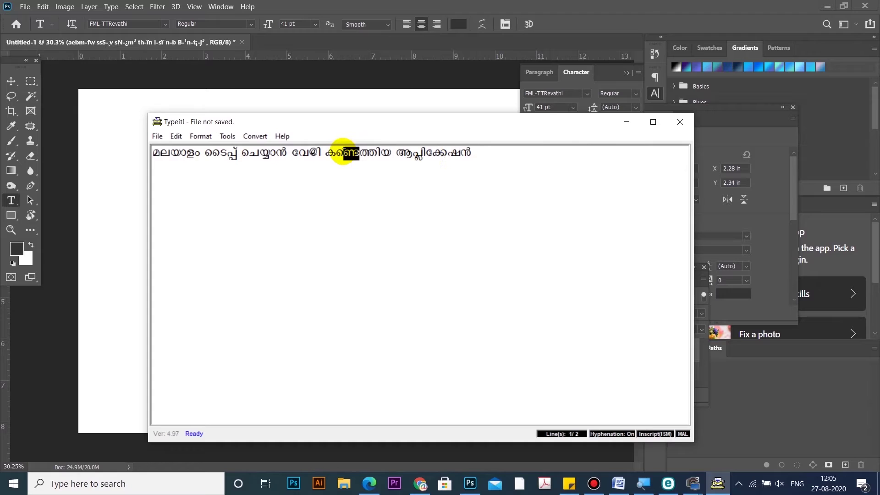
pyautogui.write('മ')
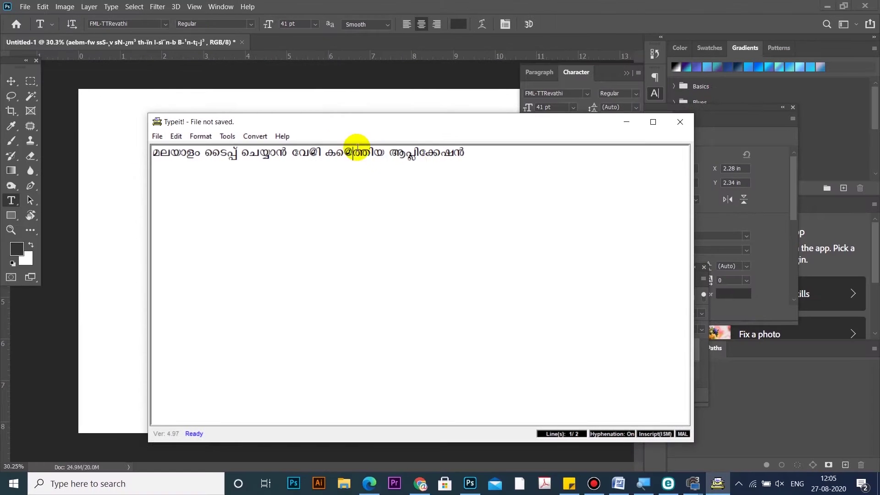
# Step: Copy the whole edited sentence and paste it over the text in the Photoshop text box
pyautogui.moveTo(477, 159); pyautogui.dragTo(137, 141)
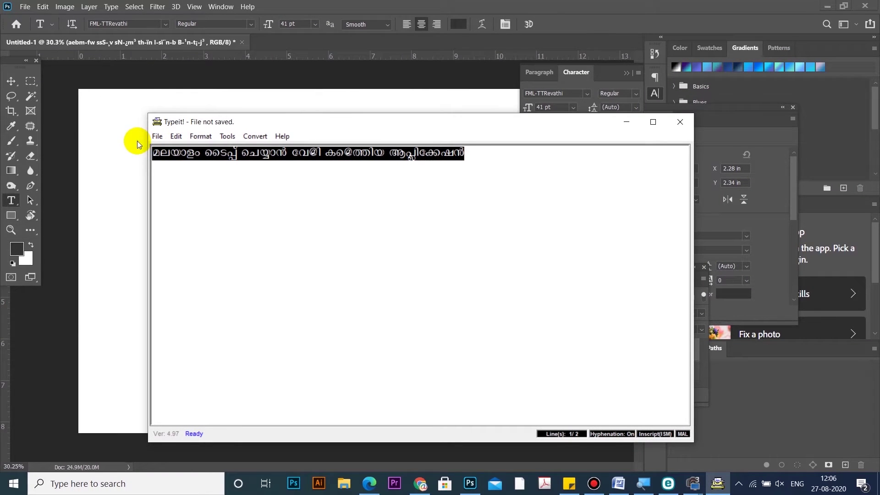
pyautogui.click(628, 122)
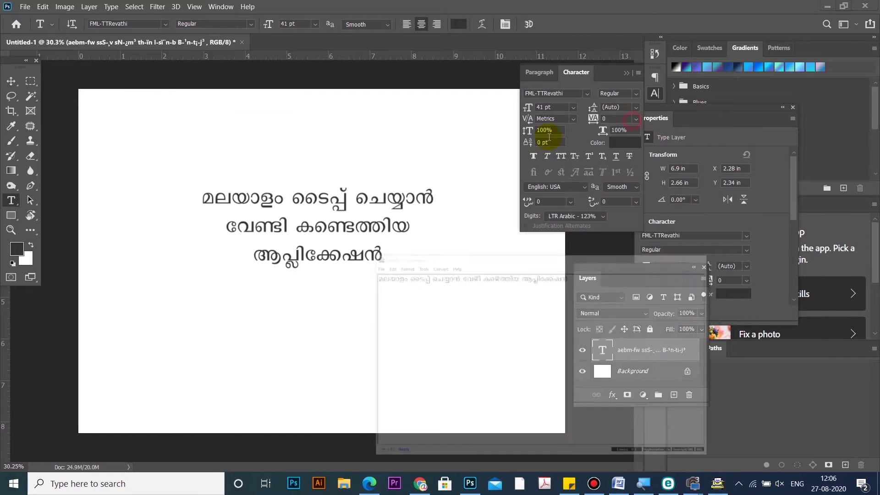
pyautogui.click(373, 225)
pyautogui.click(387, 243)
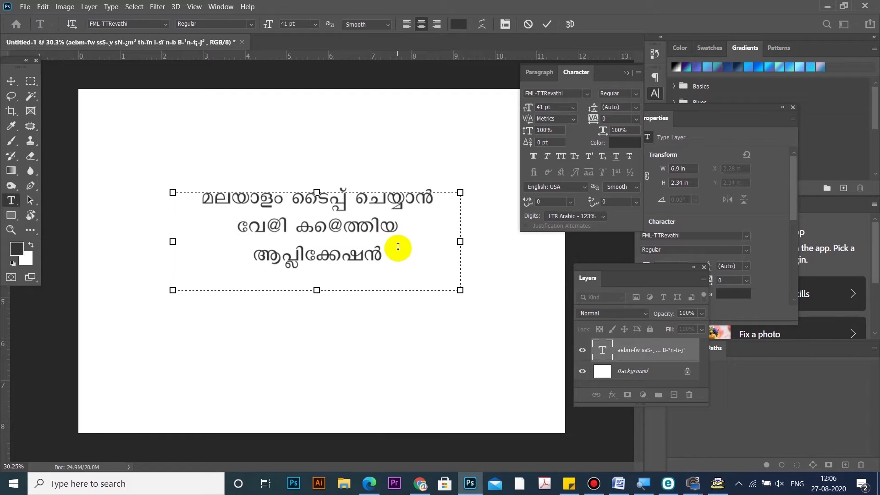
# Step: Set the font of the entire Photoshop text to ML-KV-Rimna-SB Regular after browsing the ML- fonts, and commit the text edit
pyautogui.moveTo(394, 252); pyautogui.dragTo(148, 162)
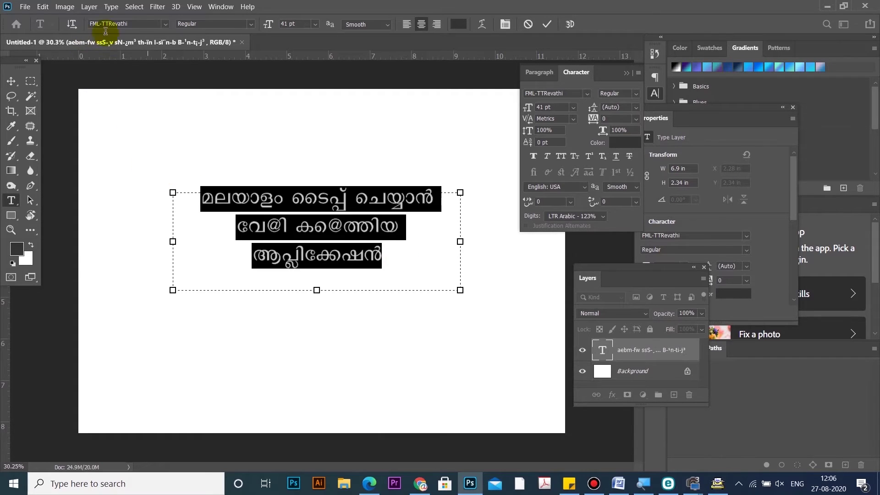
pyautogui.click(137, 29)
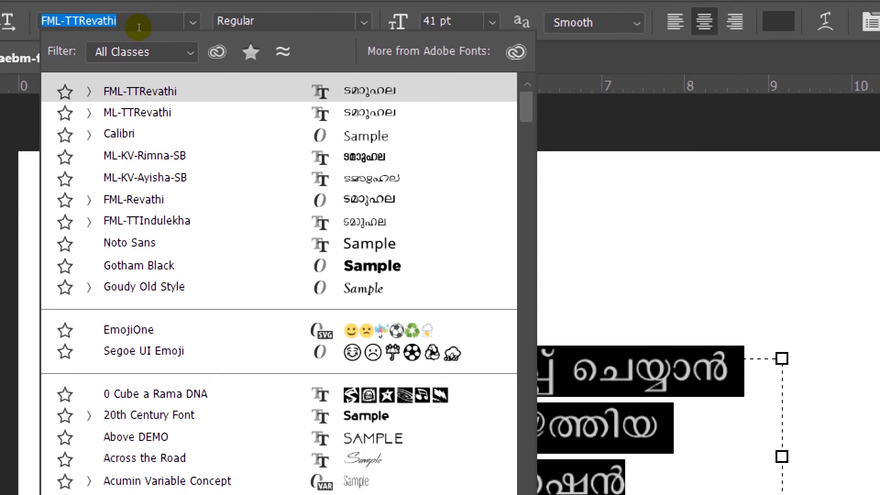
pyautogui.write('ml-')
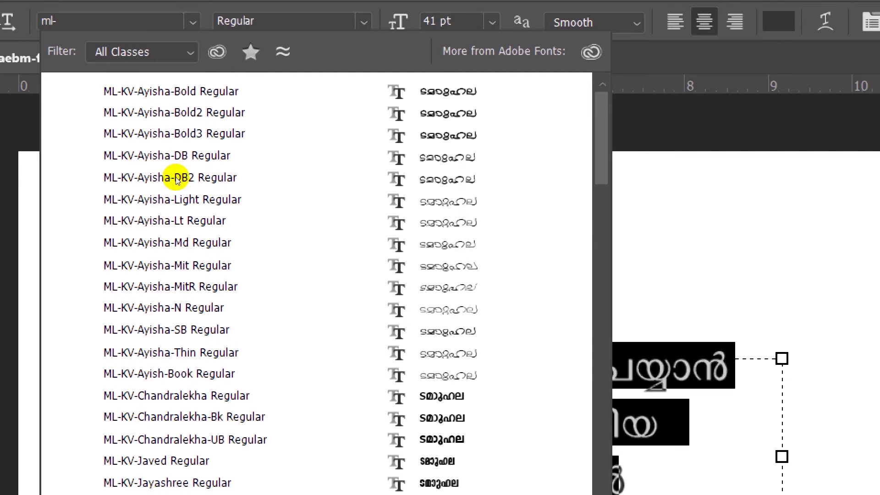
pyautogui.scroll(-1, 179, 243)
pyautogui.scroll(-8, 185, 243)
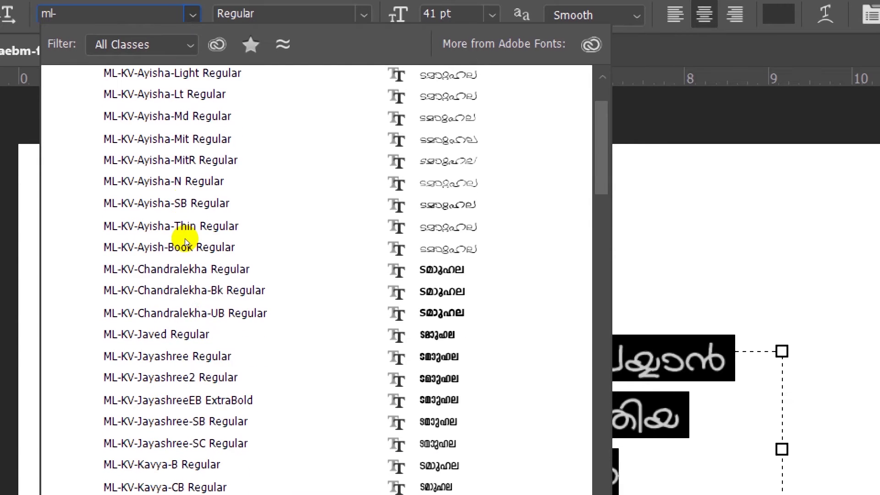
pyautogui.scroll(-11, 185, 242)
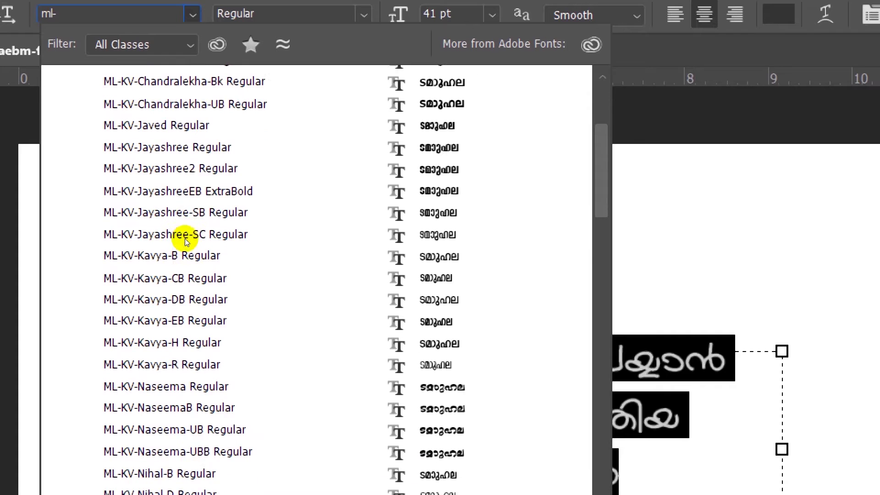
pyautogui.scroll(-14, 186, 243)
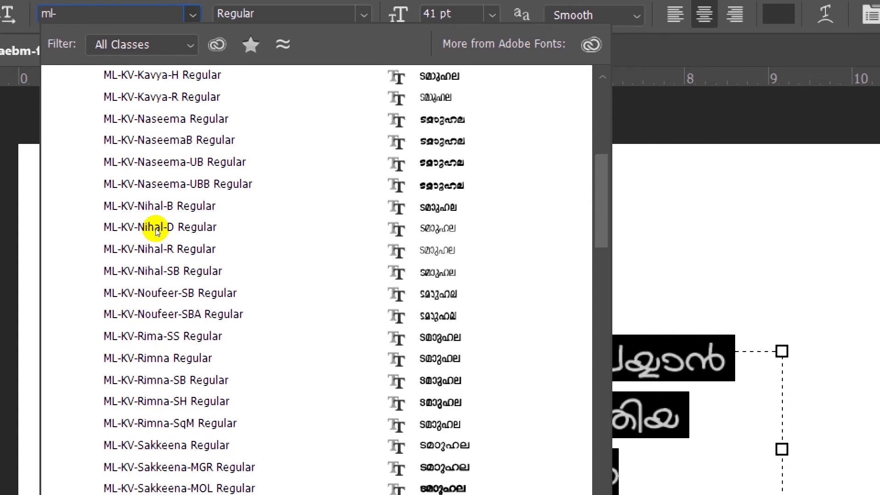
pyautogui.scroll(-8, 161, 186)
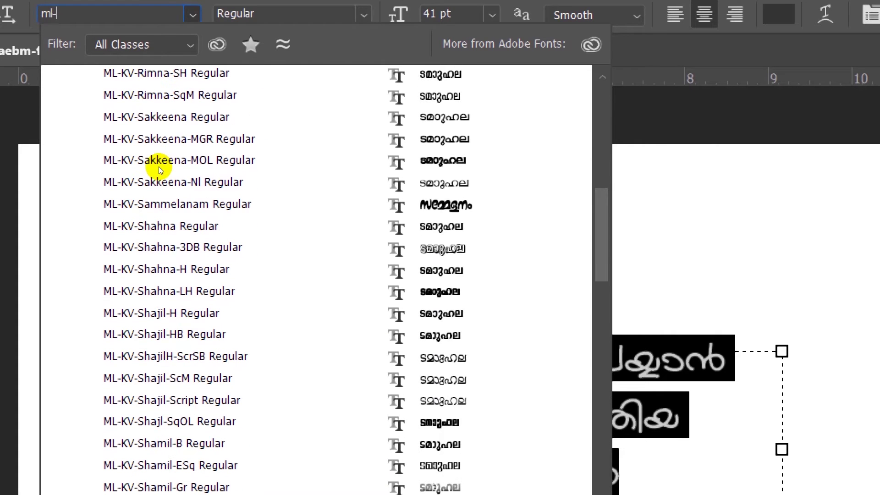
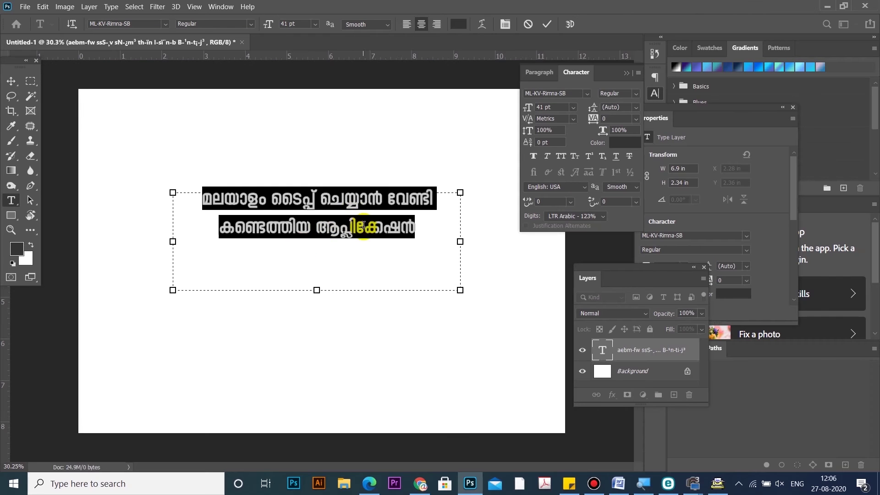
pyautogui.click(363, 226)
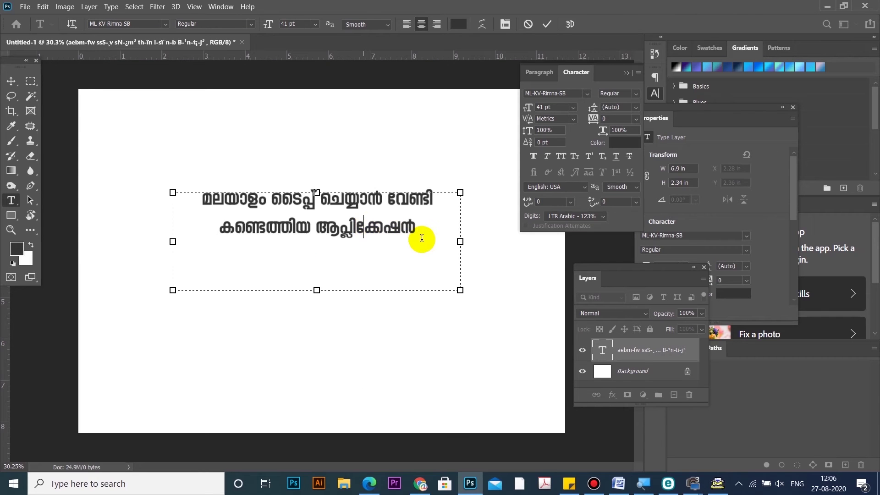
pyautogui.press('Escape')
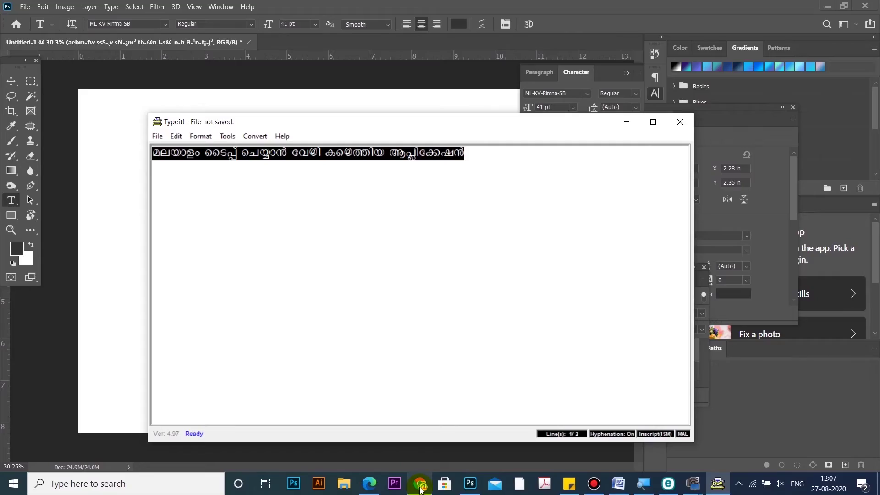
# Step: Switch to Chrome and copy the whole received WhatsApp message beginning ഇന്ത്യയിൽ പ്രധാനമായും
pyautogui.click(420, 484)
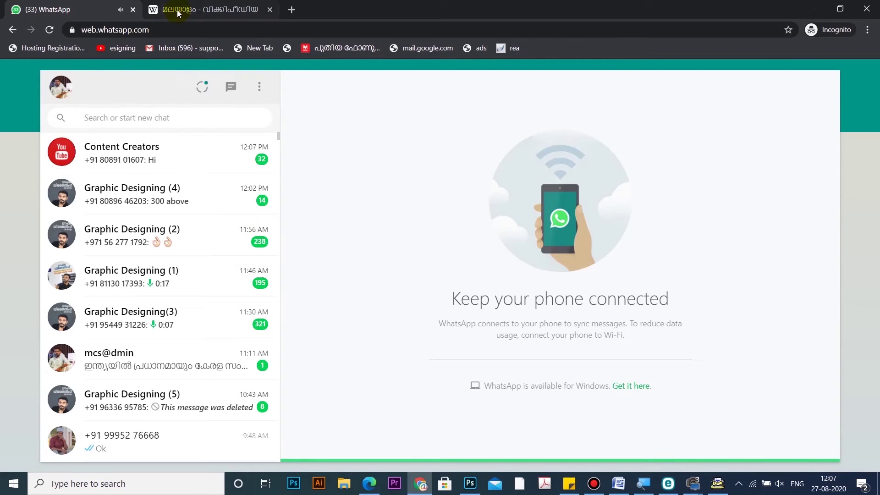
pyautogui.click(176, 10)
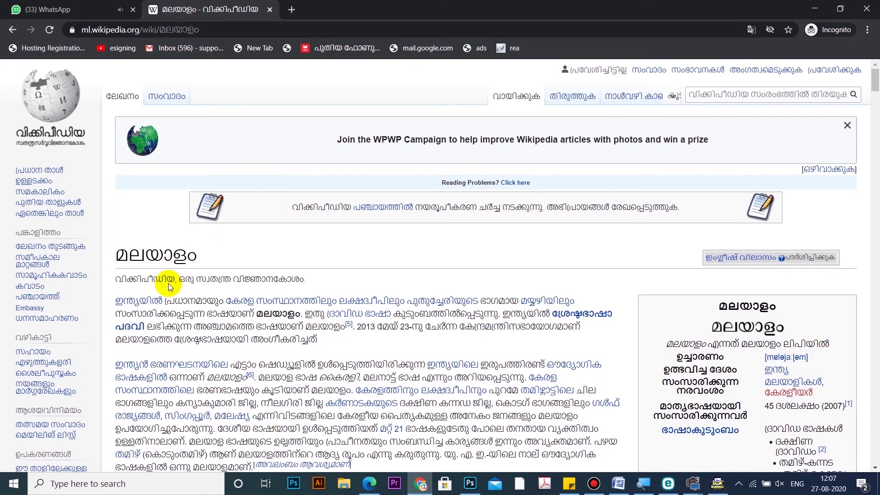
pyautogui.scroll(-2, 165, 279)
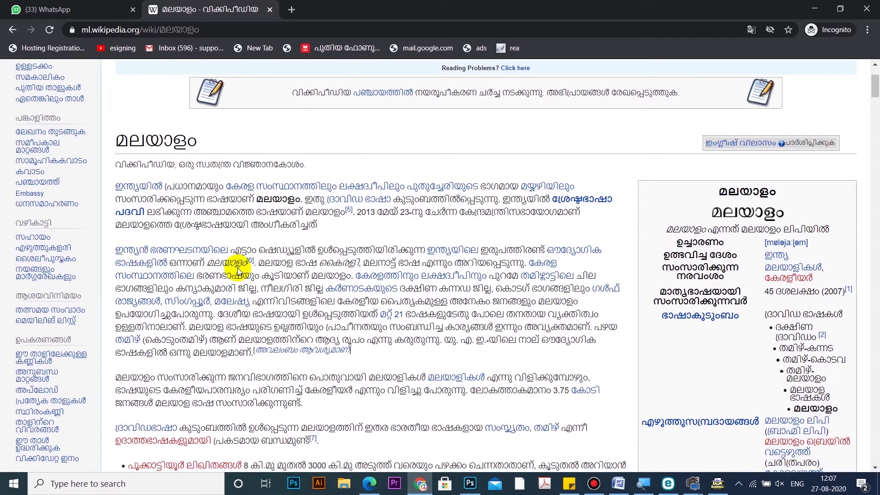
pyautogui.click(69, 10)
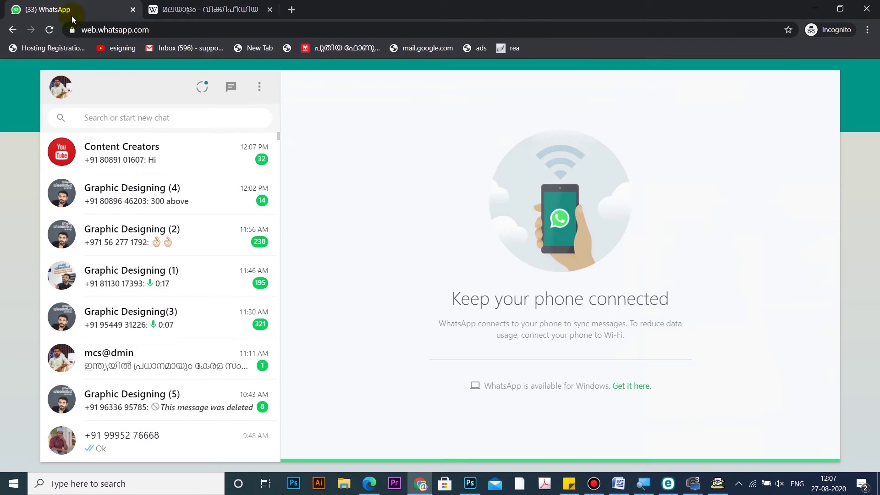
pyautogui.click(118, 362)
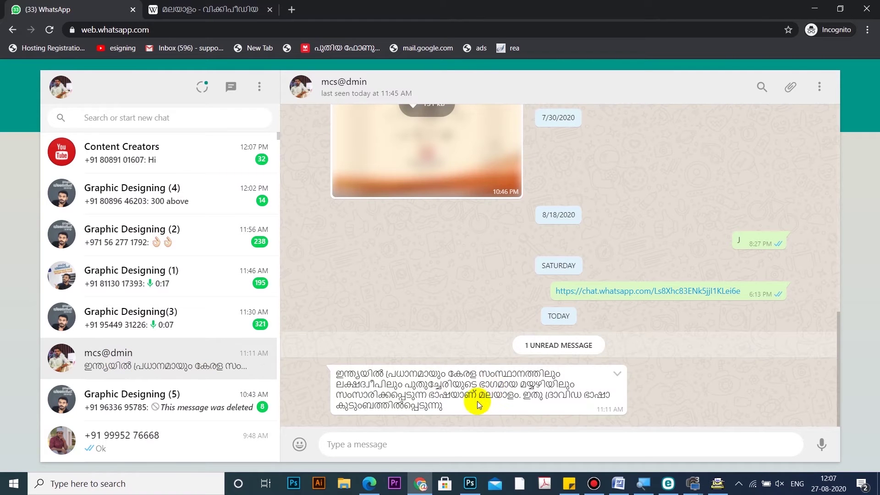
pyautogui.moveTo(461, 408); pyautogui.dragTo(341, 376)
pyautogui.hotkey('ctrl', 'c')
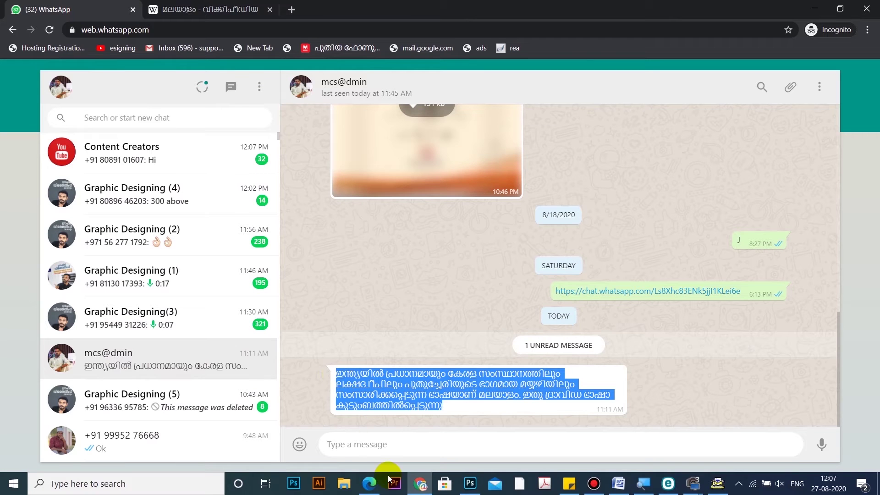
# Step: Switch to Typeit, delete the existing sentence and paste the copied message, converting it from Unicode
pyautogui.click(469, 484)
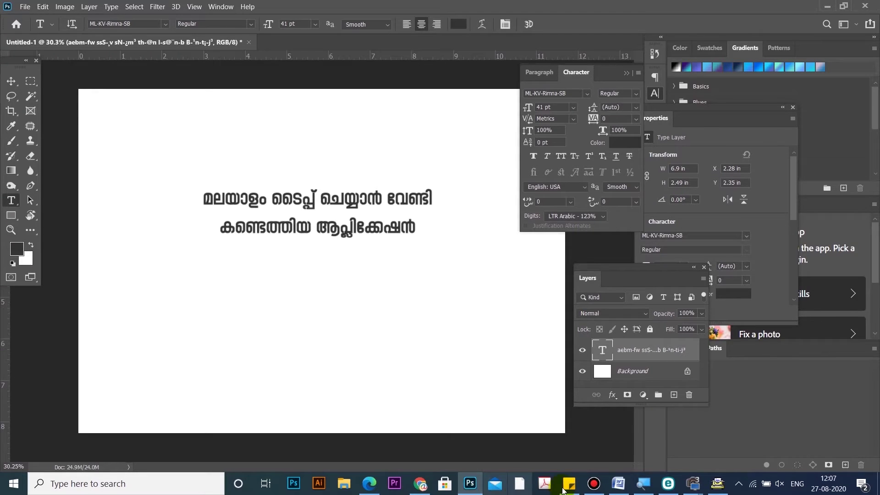
pyautogui.click(718, 482)
pyautogui.press('Delete')
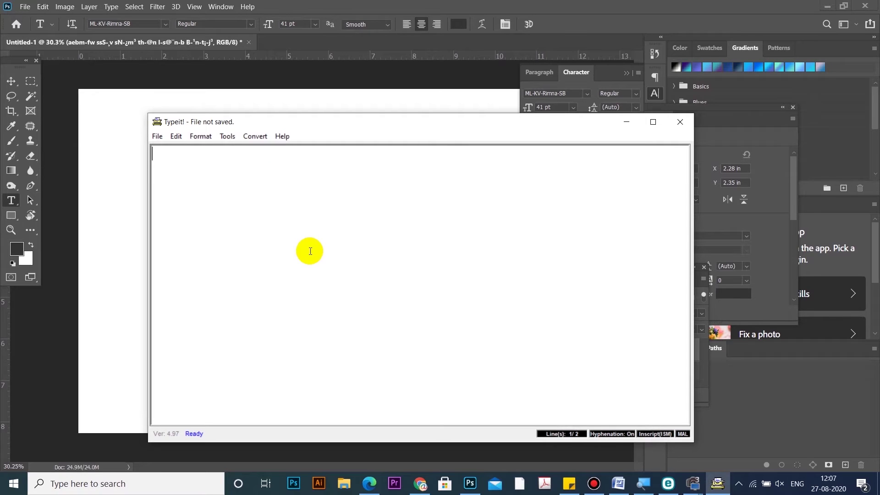
pyautogui.click(256, 136)
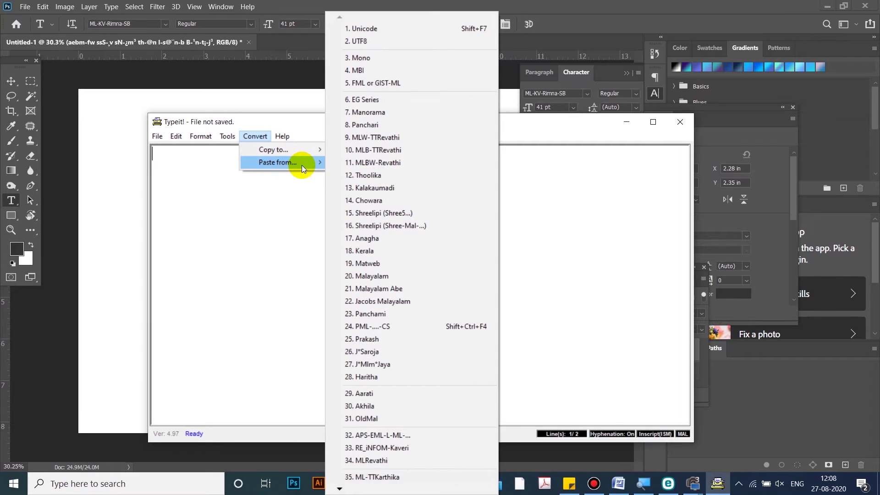
pyautogui.moveTo(302, 166)
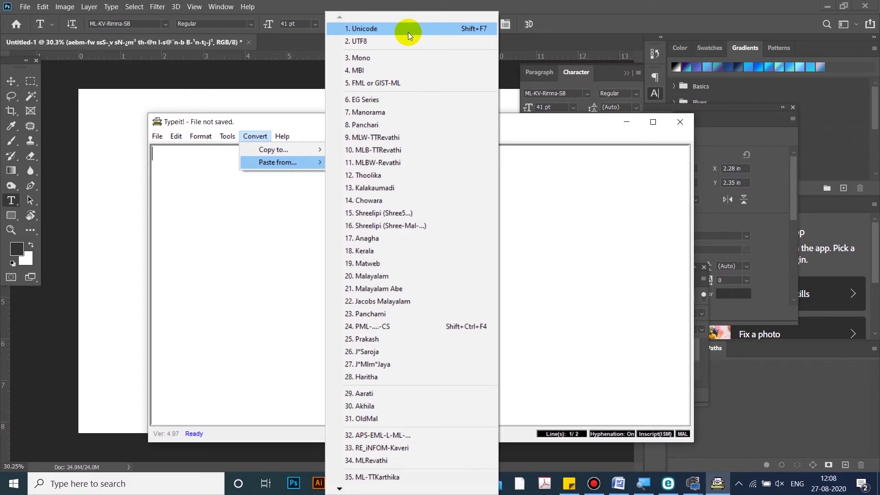
pyautogui.click(408, 28)
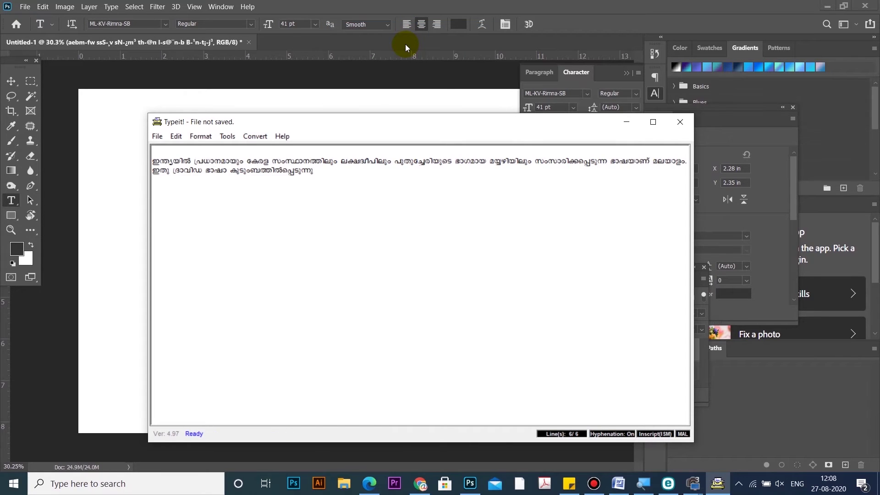
# Step: Copy the whole converted paragraph in Typeit for use in Photoshop
pyautogui.moveTo(313, 172); pyautogui.dragTo(138, 164)
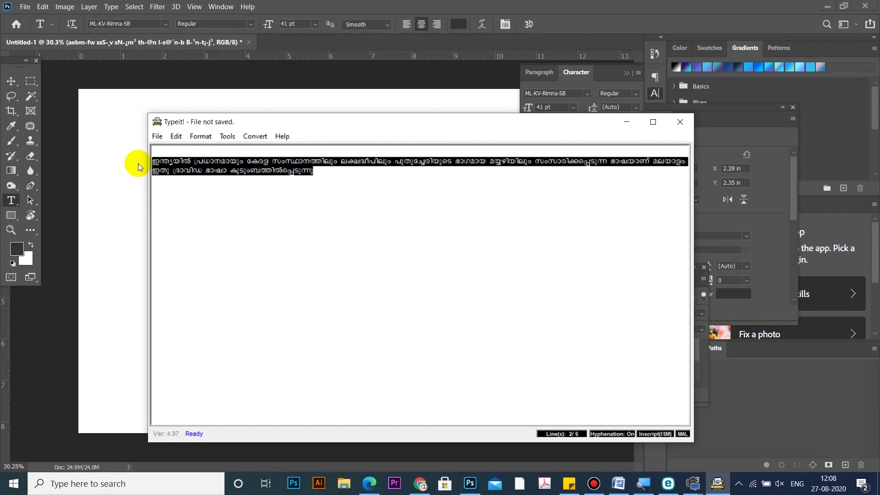
pyautogui.press('F8')
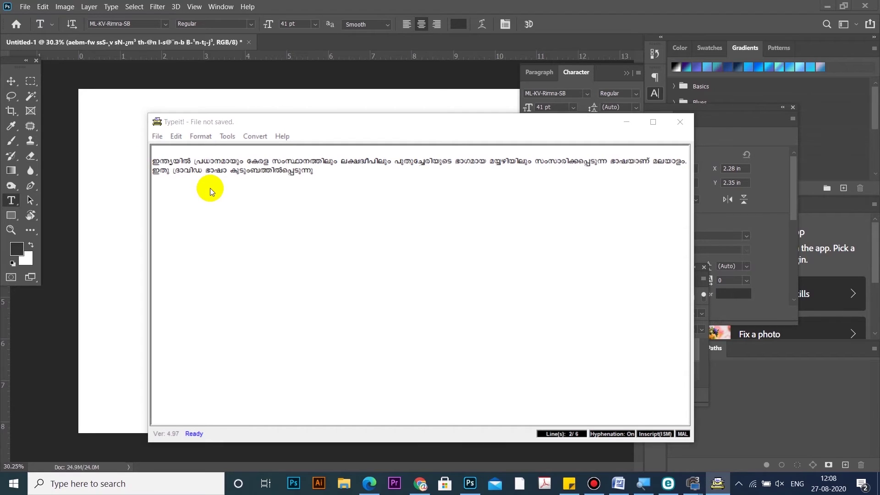
pyautogui.click(490, 283)
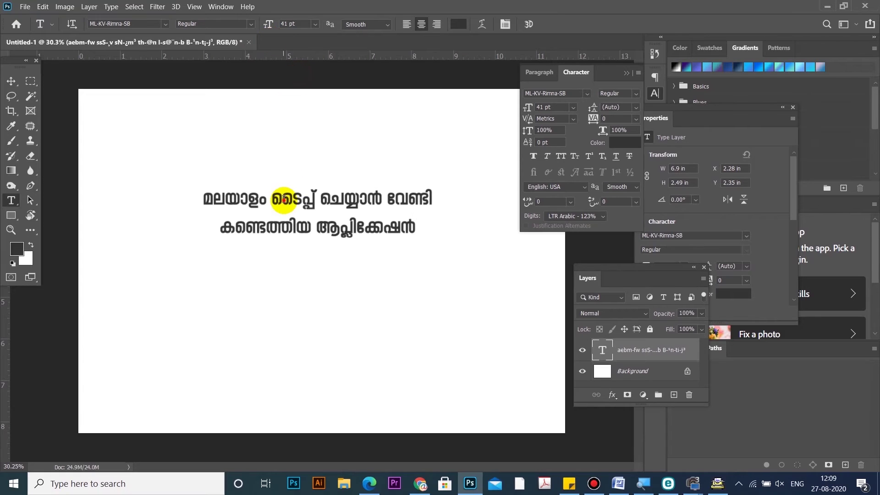
# Step: Replace all the text in the Photoshop text box with the copied paragraph and enlarge the box to about 7.2 by 4 in
pyautogui.click(281, 199)
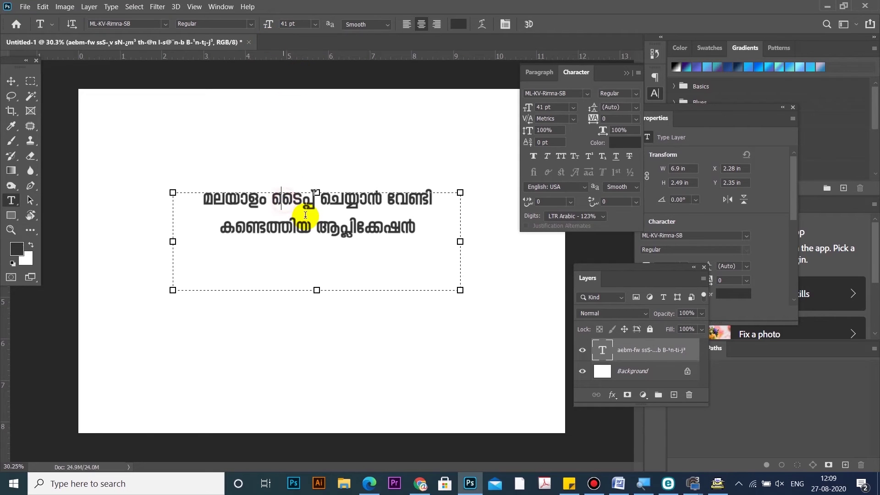
pyautogui.hotkey('ctrl', 'a')
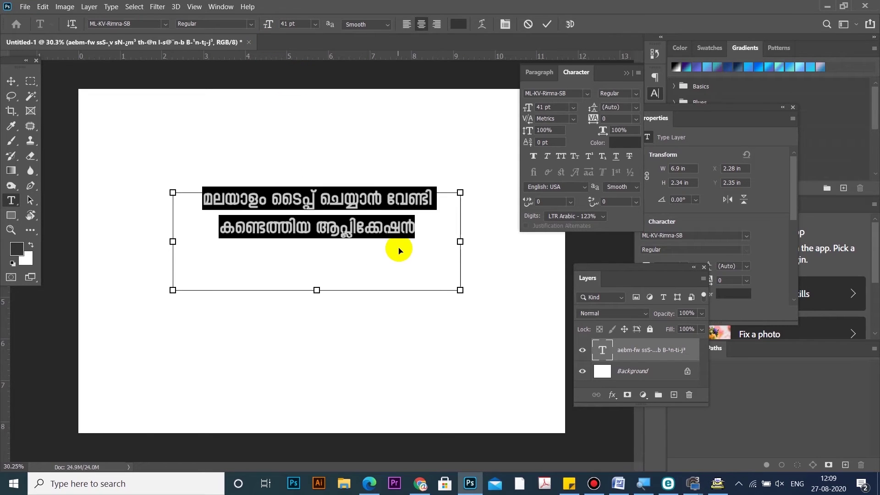
pyautogui.write('ഇന്ത്യയിൽ പ്രധാനമായും കേരള സംസ്ഥാനത്തിലും ലക്ഷദ്വീപിലും പുതുച്ചേരിയുടെ ഭാഗമായ മയ്യഴിയിലും സംസാരിക്കപ്പെടുന്ന ഭാഷയാണ്')
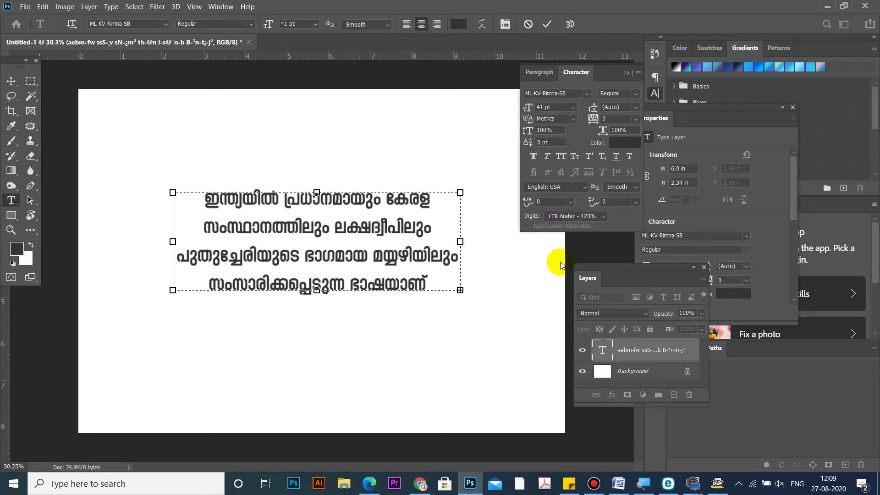
pyautogui.moveTo(460, 291); pyautogui.dragTo(474, 348)
pyautogui.click(474, 347)
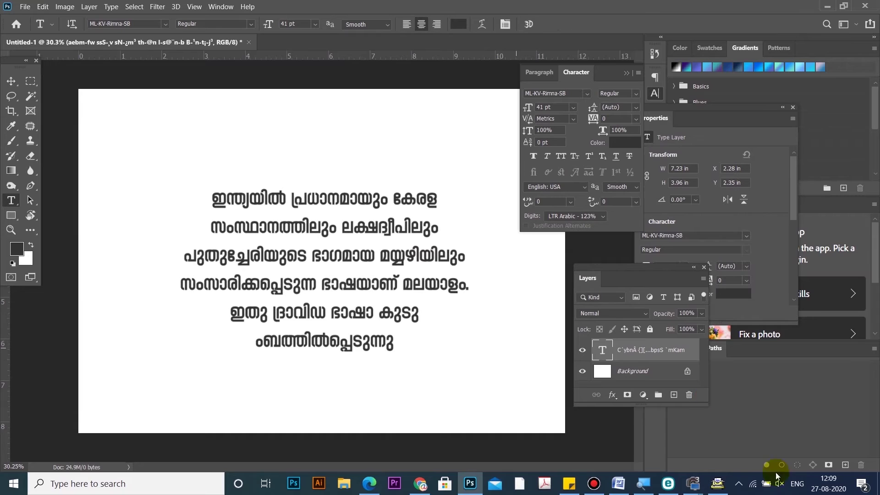
# Step: Copy the Typeit paragraph without Unicode conversion and send it as a message in the open WhatsApp chat in Chrome
pyautogui.click(718, 486)
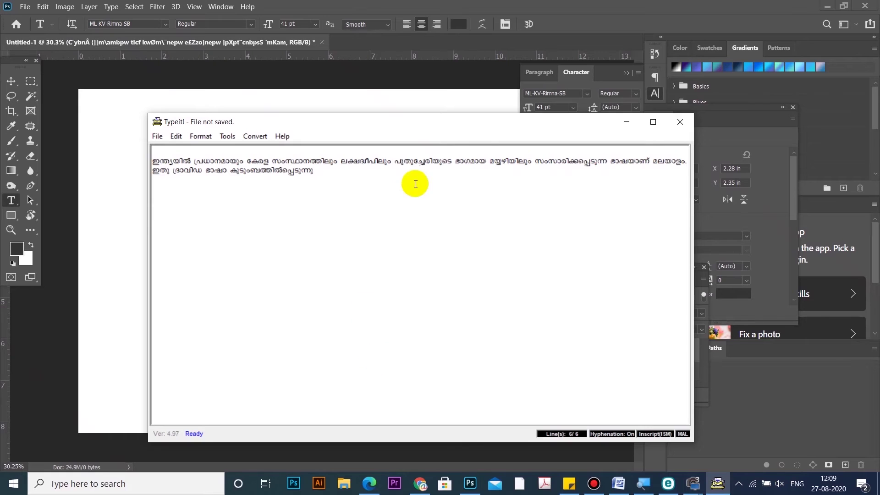
pyautogui.moveTo(359, 183); pyautogui.dragTo(164, 152)
pyautogui.hotkey('ctrl', 'c')
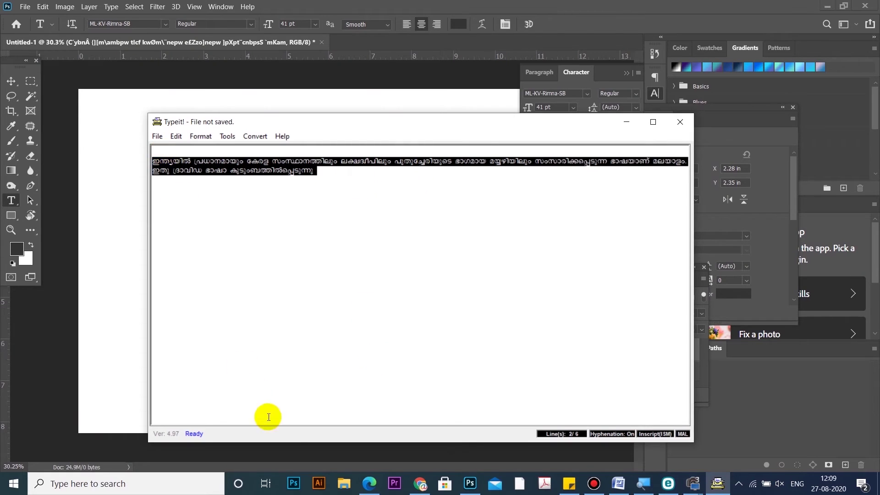
pyautogui.click(420, 482)
pyautogui.click(387, 444)
pyautogui.hotkey('ctrl', 'v')
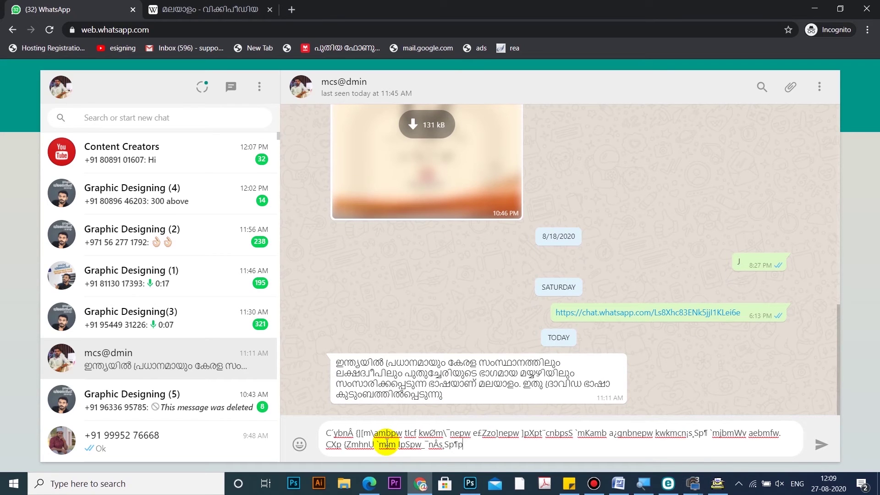
pyautogui.press('Return')
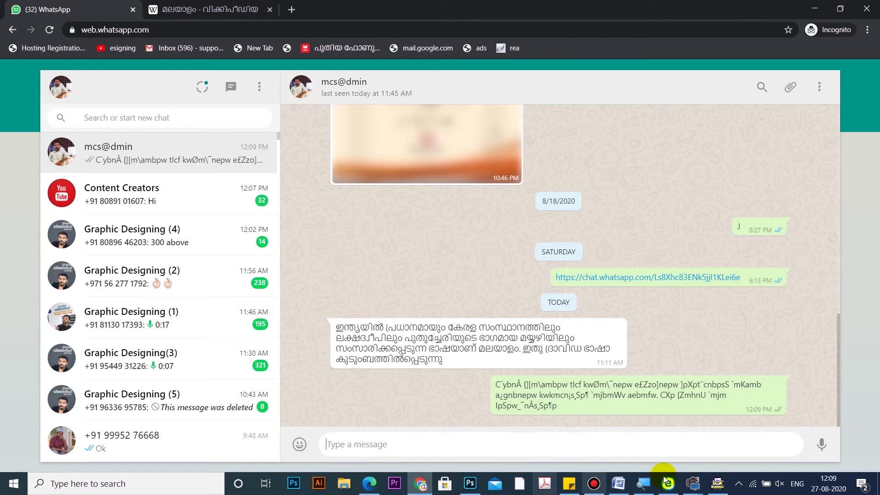
# Step: Switch back to Typeit and copy the selected paragraph in Unicode format
pyautogui.click(717, 483)
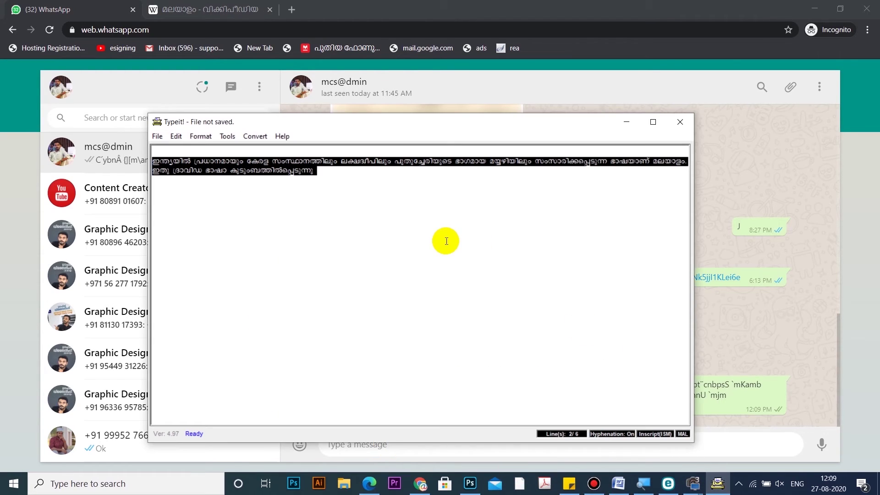
pyautogui.click(256, 136)
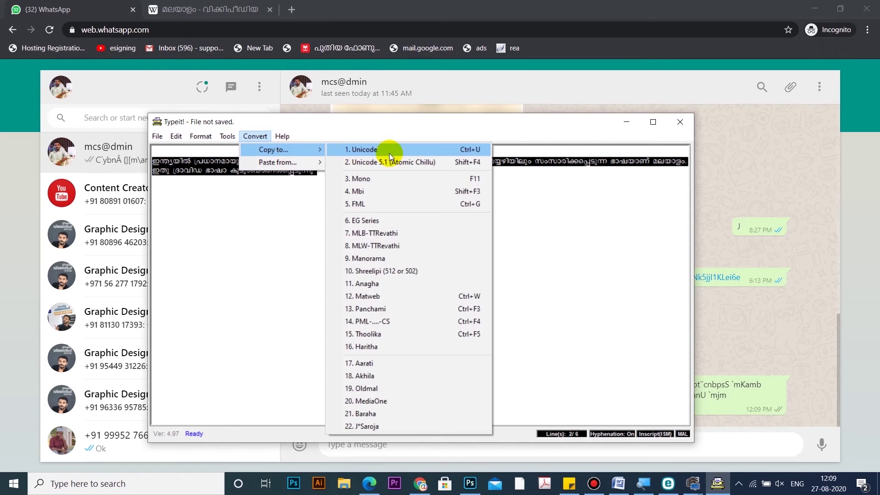
pyautogui.click(455, 153)
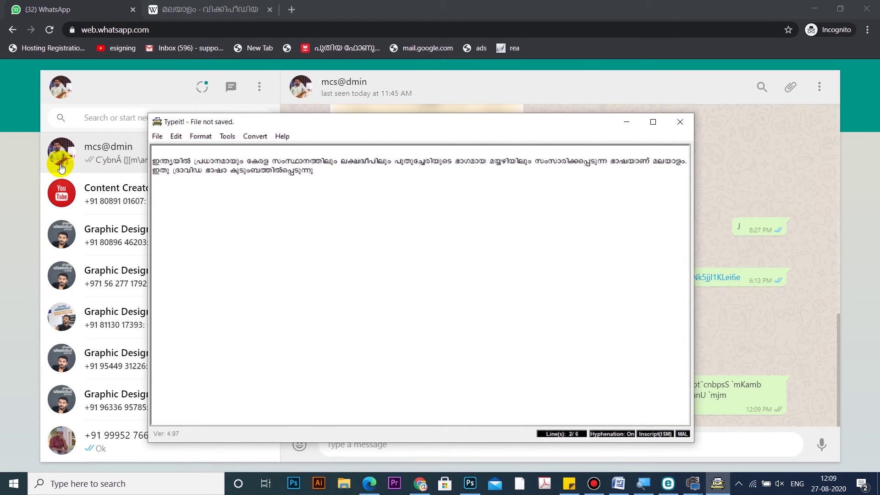
# Step: Switch to the open WhatsApp chat in Chrome and send the copied Unicode paragraph as a message
pyautogui.click(488, 280)
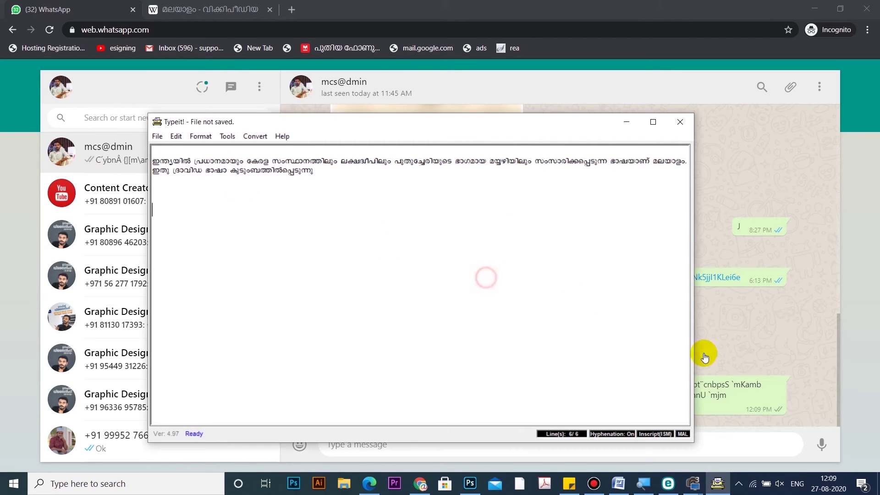
pyautogui.click(720, 345)
pyautogui.click(603, 438)
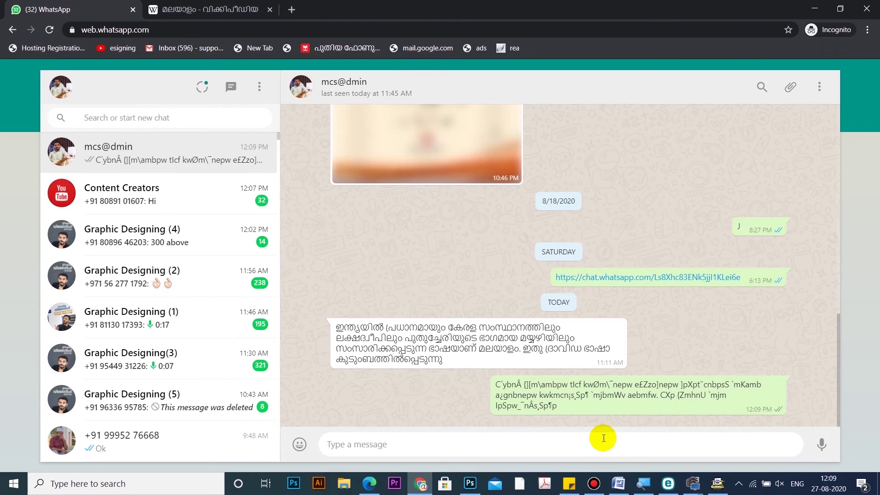
pyautogui.hotkey('ctrl', 'v')
pyautogui.press('Return')
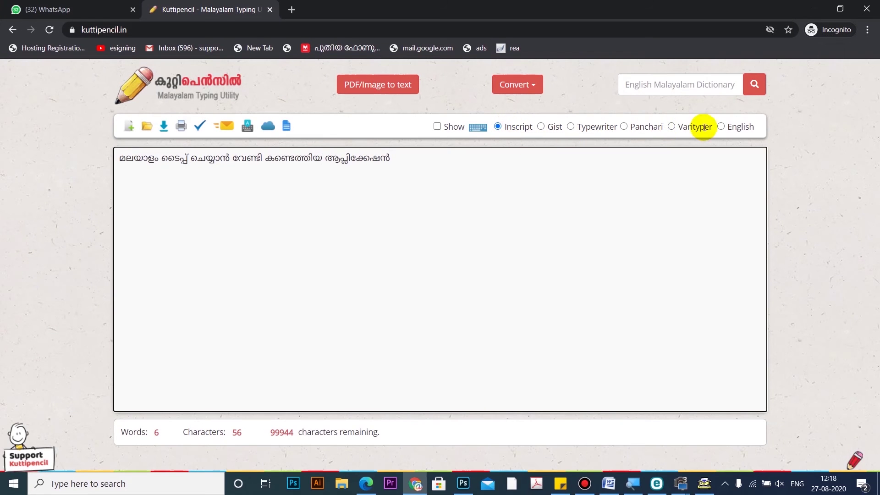
# Step: Convert the whole Malayalam sentence in Kuttipencil to the FML series and copy the converted text
pyautogui.moveTo(399, 160); pyautogui.dragTo(104, 153)
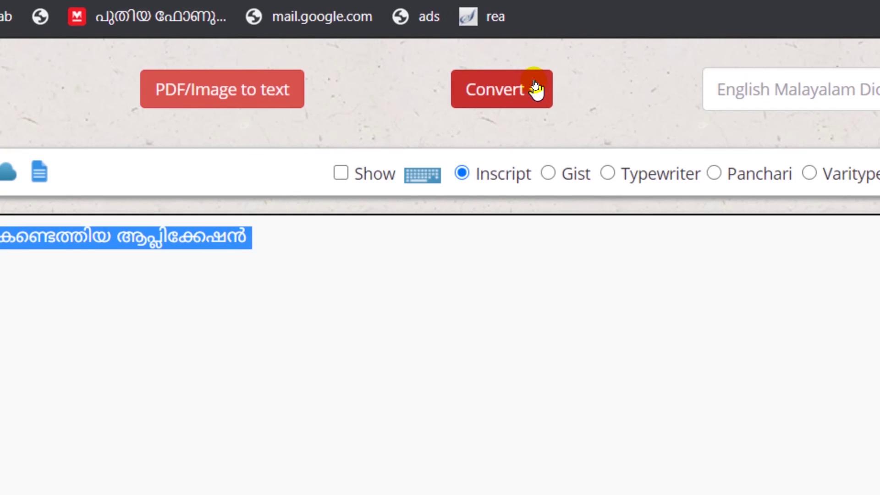
pyautogui.click(534, 85)
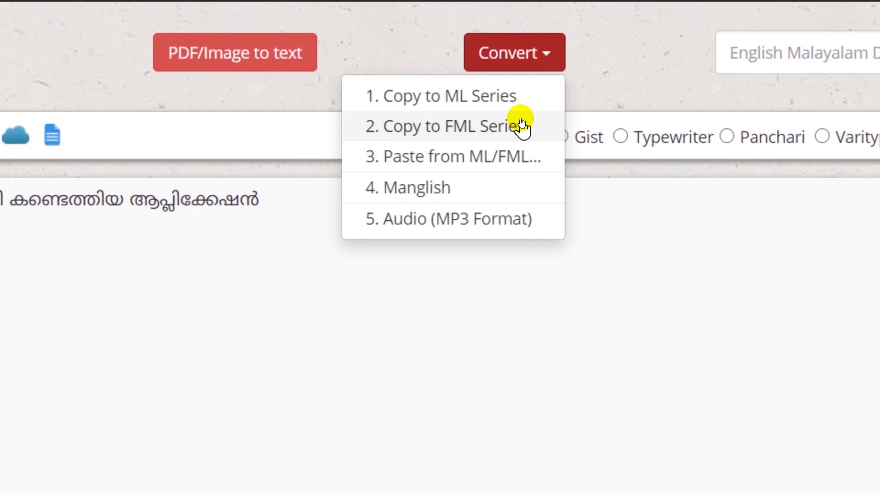
pyautogui.click(522, 124)
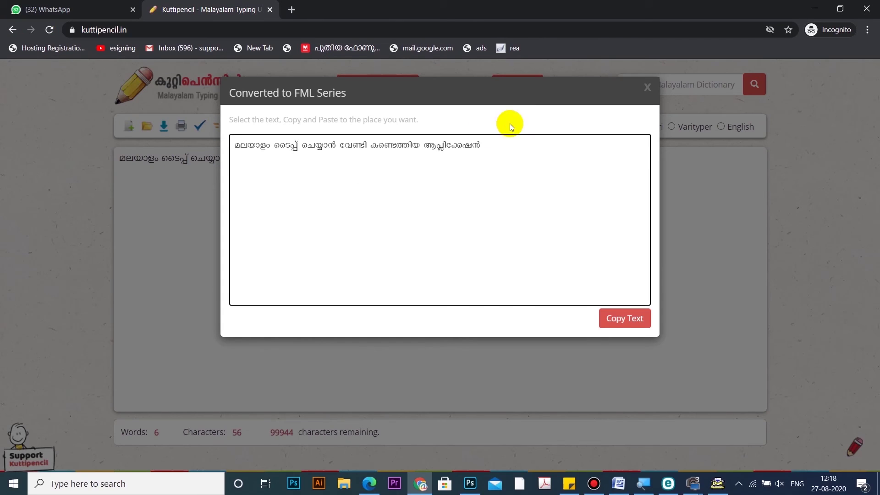
pyautogui.click(612, 324)
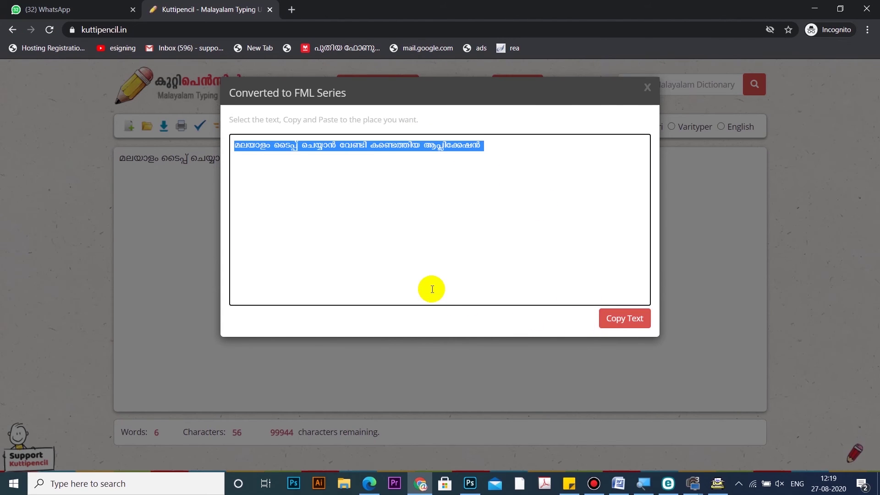
# Step: Switch to Photoshop, paste the converted sentence into the empty text box and set all its text to FML-TTAmbili Bold
pyautogui.click(472, 485)
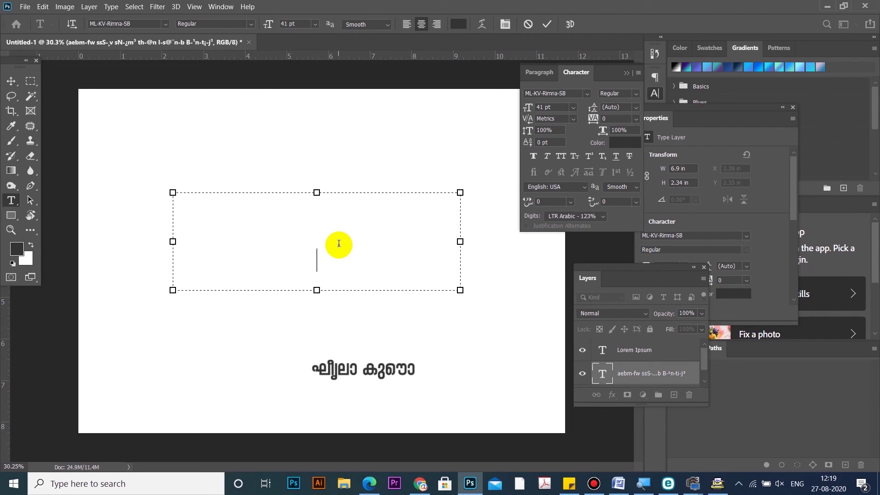
pyautogui.hotkey('ctrl', 'v')
pyautogui.hotkey('ctrl', 'a')
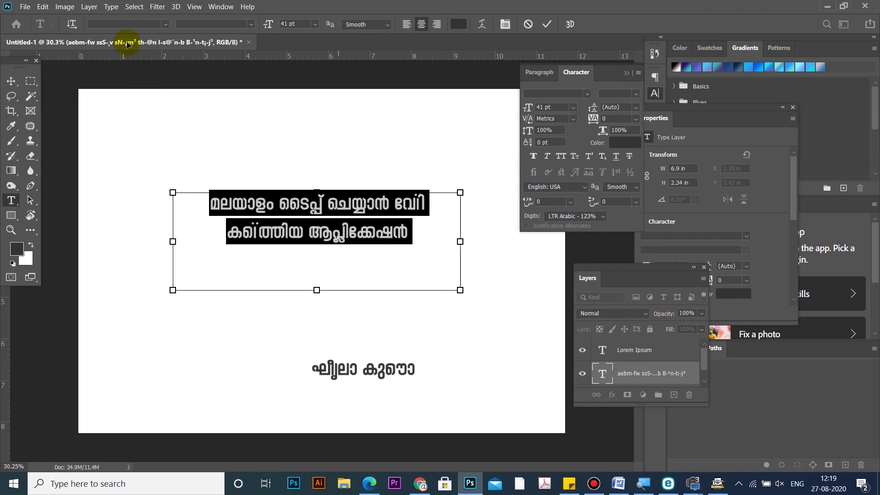
pyautogui.click(128, 26)
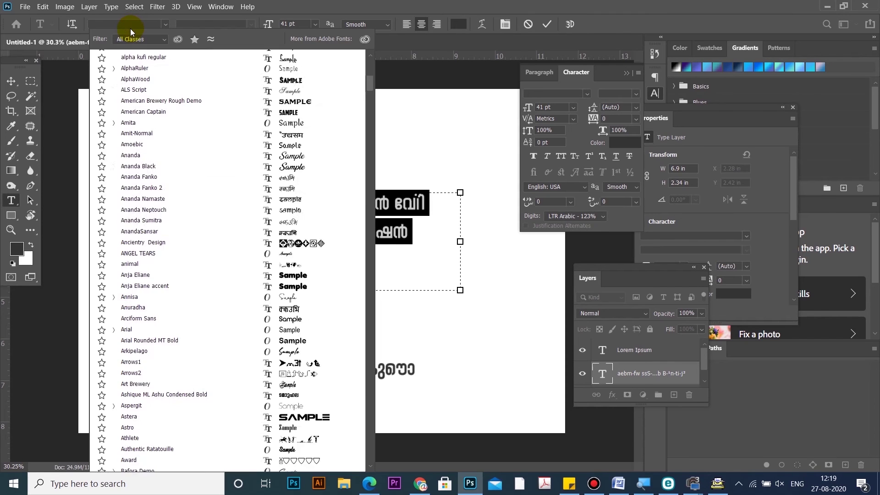
pyautogui.write('f')
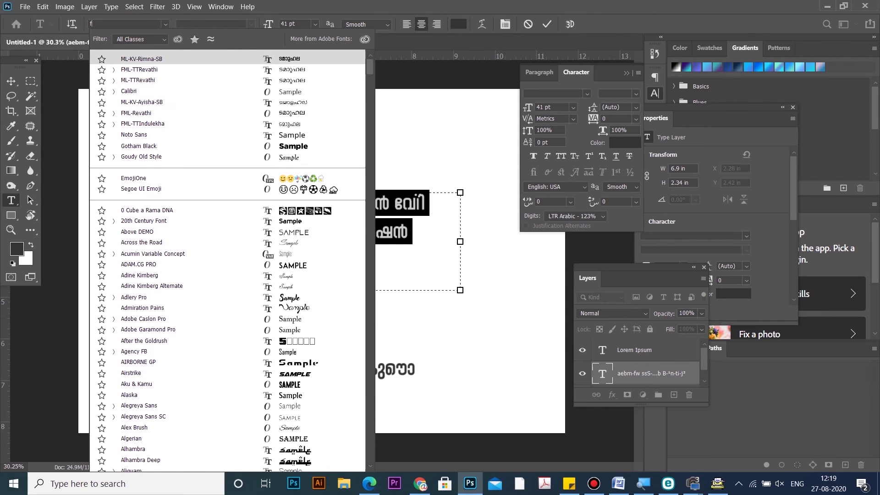
pyautogui.write('ml-tt')
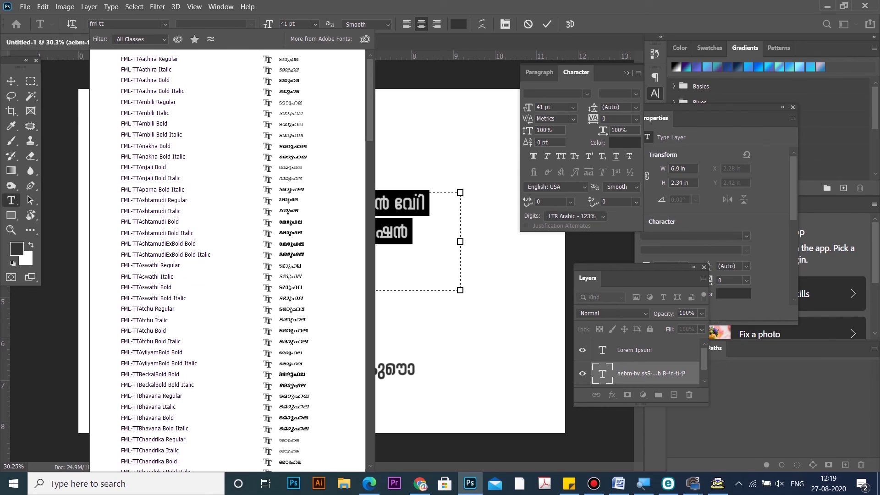
pyautogui.click(162, 124)
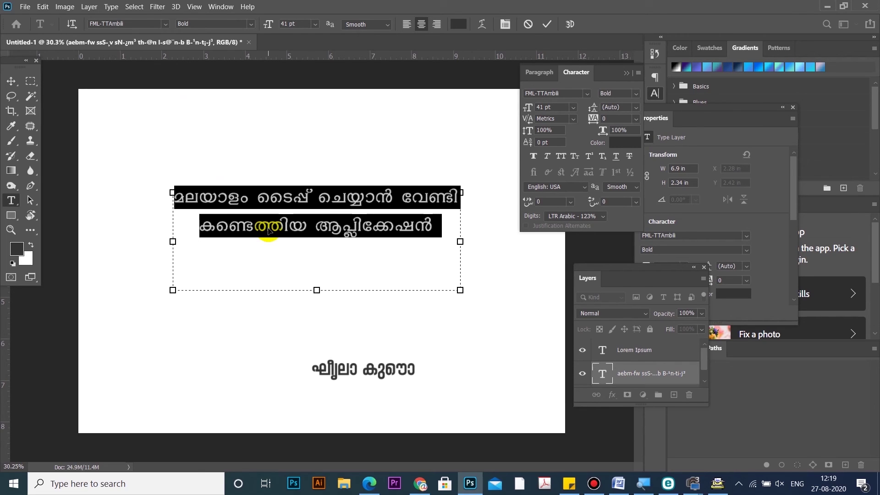
pyautogui.click(269, 228)
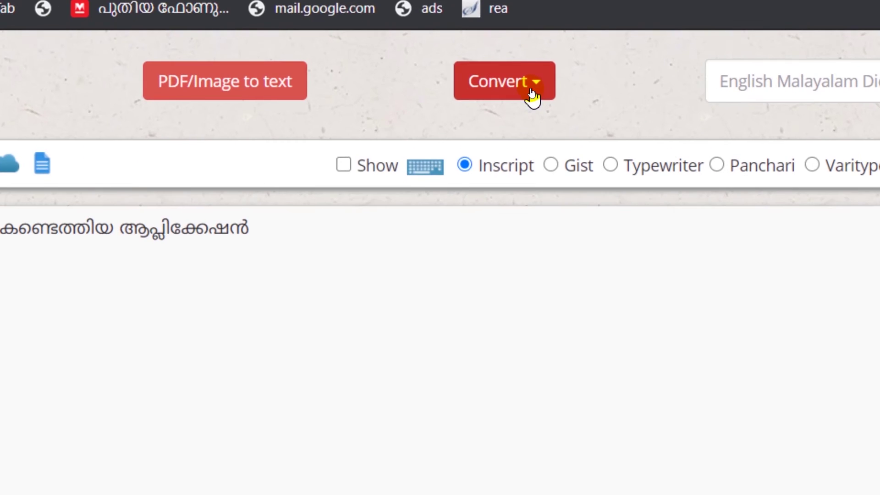
# Step: View the Manglish conversion of the Malayalam sentence in Kuttipencil in Chrome, and close the result
pyautogui.click(532, 91)
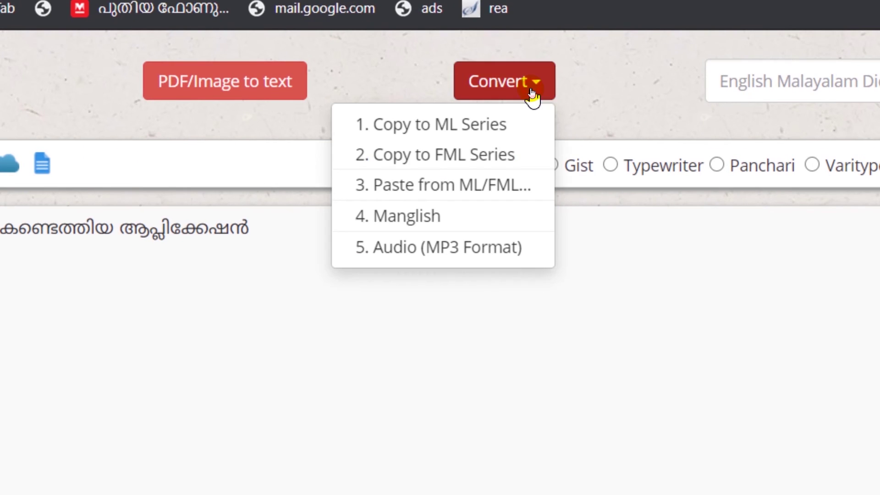
pyautogui.click(510, 151)
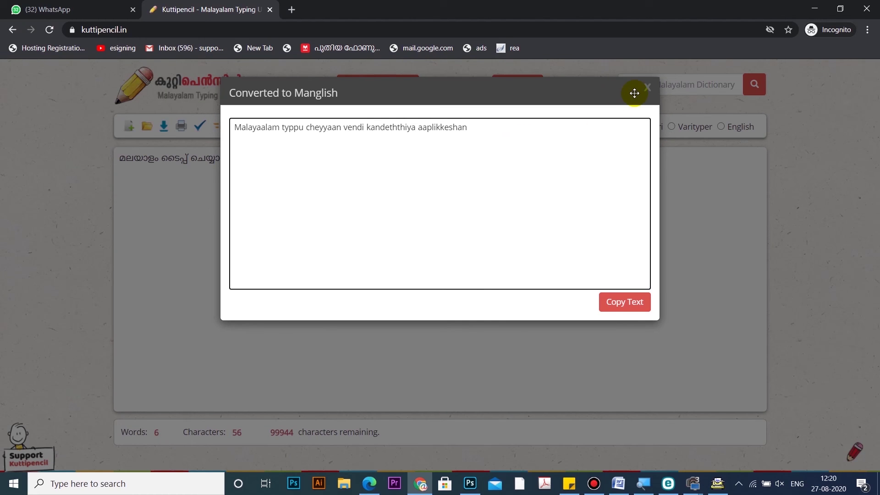
pyautogui.click(647, 88)
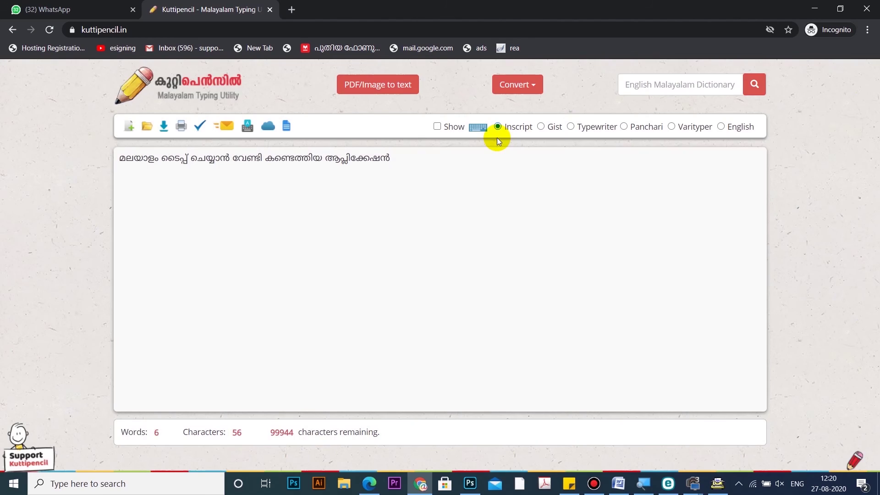